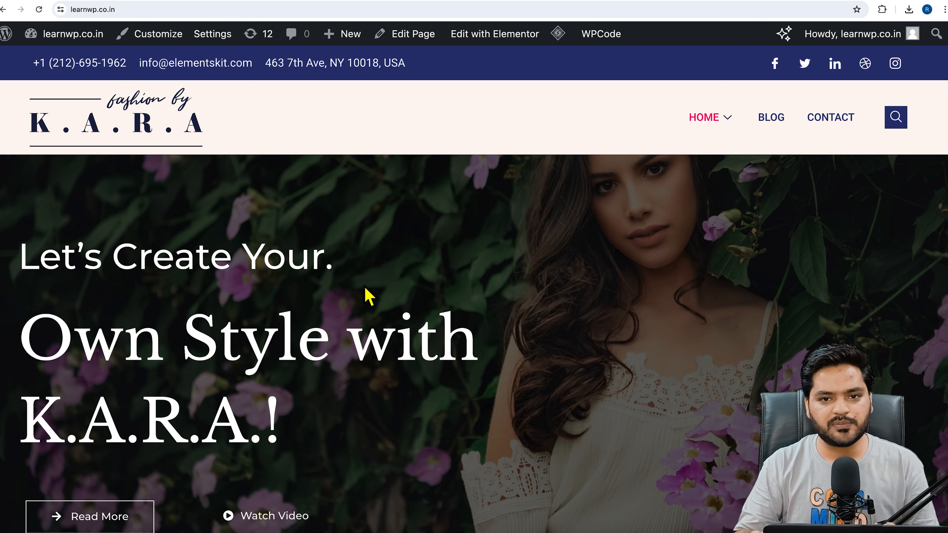
Step: Open the site's Blog page and look through its list of posts
click(784, 135)
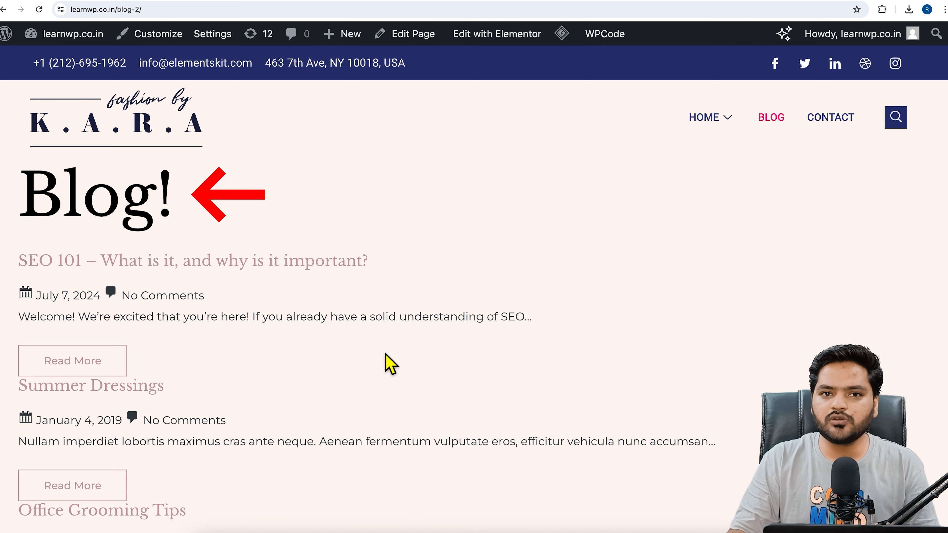
scroll(432, 388, down, 6)
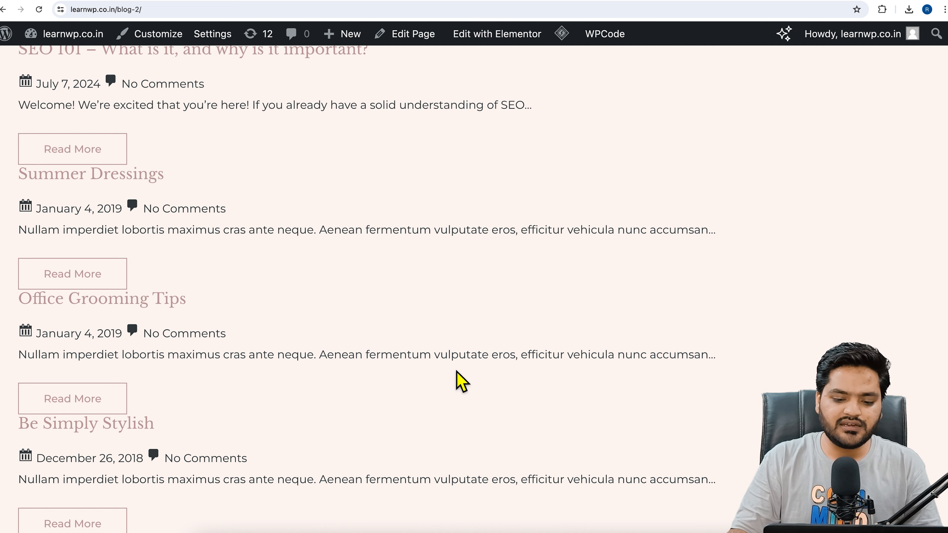
scroll(498, 284, up, 4)
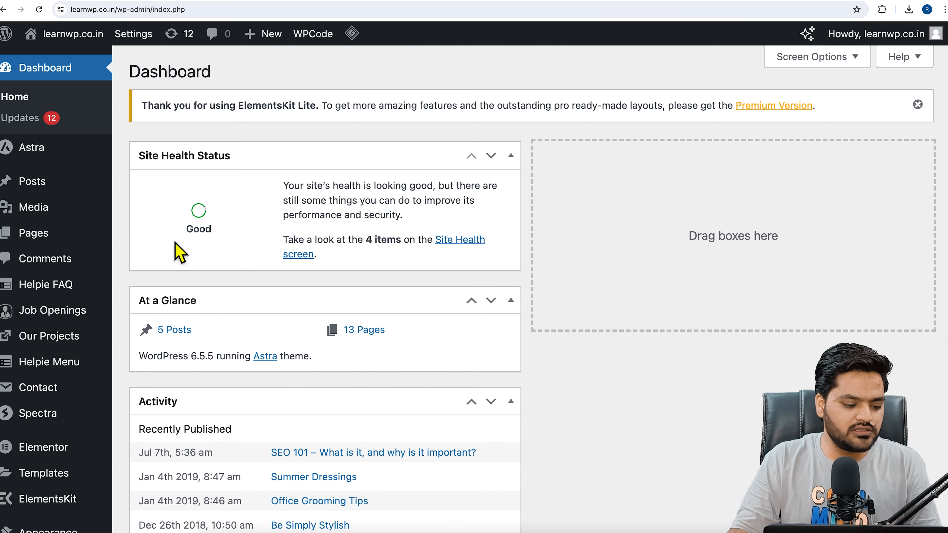
Step: Search for "searchwp" among the new plugins and install SearchWP Live Ajax Search
scroll(156, 328, down, 3)
mouse_move(29, 457)
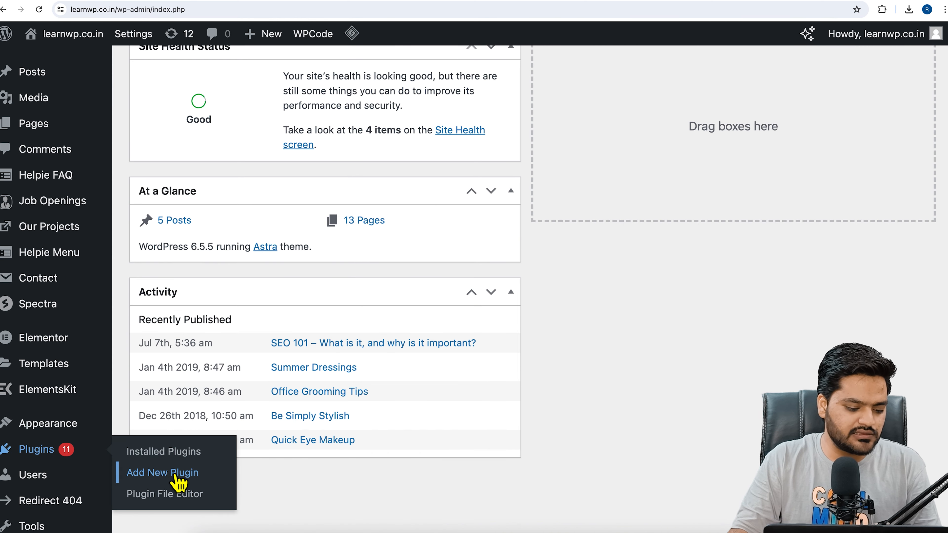
click(171, 481)
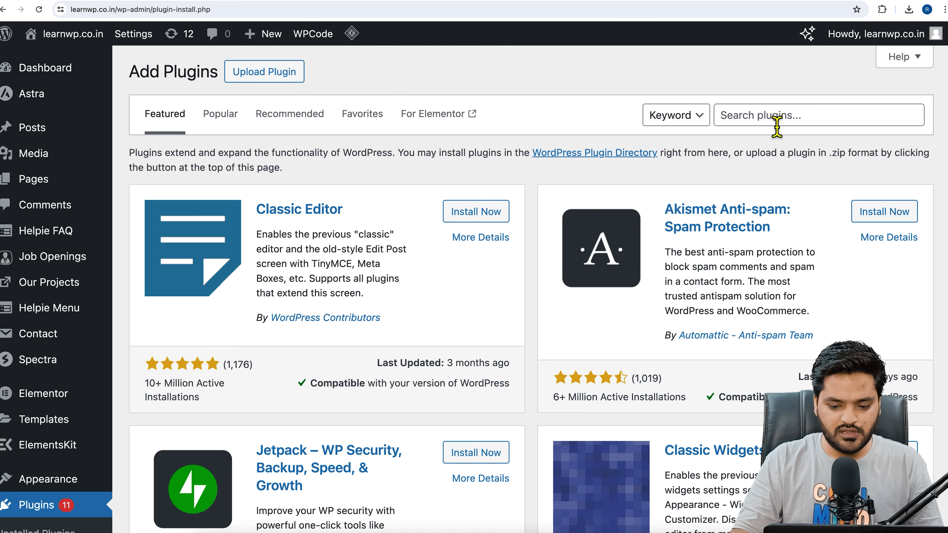
click(776, 125)
text(searchwp)
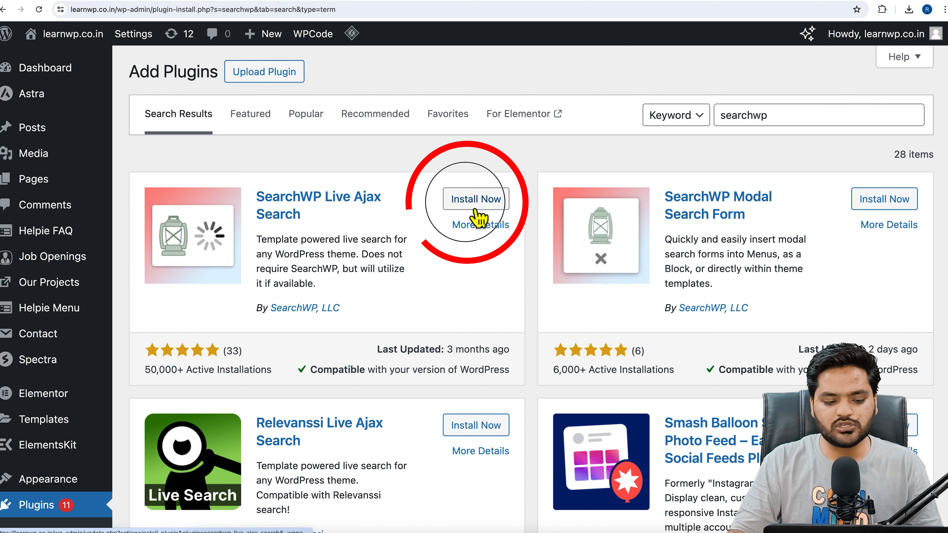
click(474, 202)
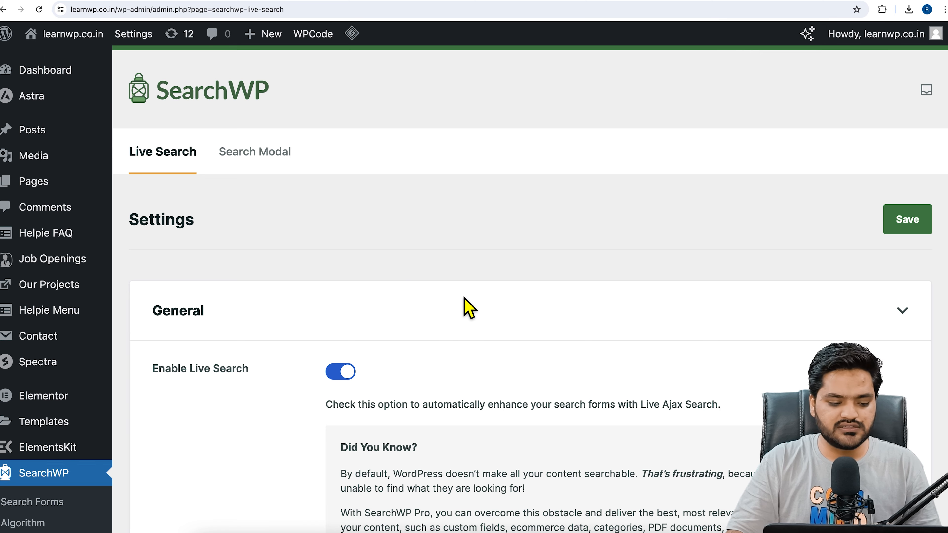
Step: Review the SearchWP Live Search settings from the General section through the layout themes to Custom Styling
scroll(464, 268, down, 1)
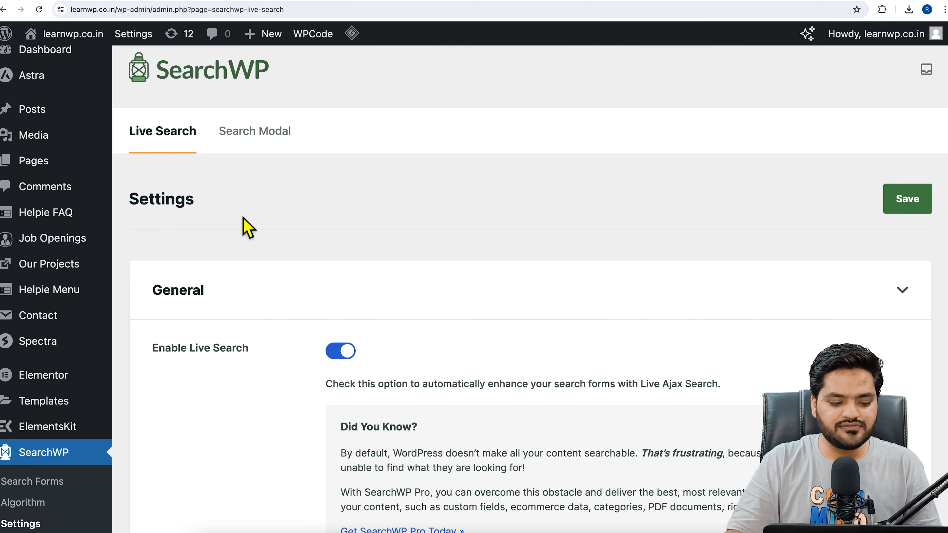
scroll(239, 219, down, 1)
scroll(244, 225, down, 5)
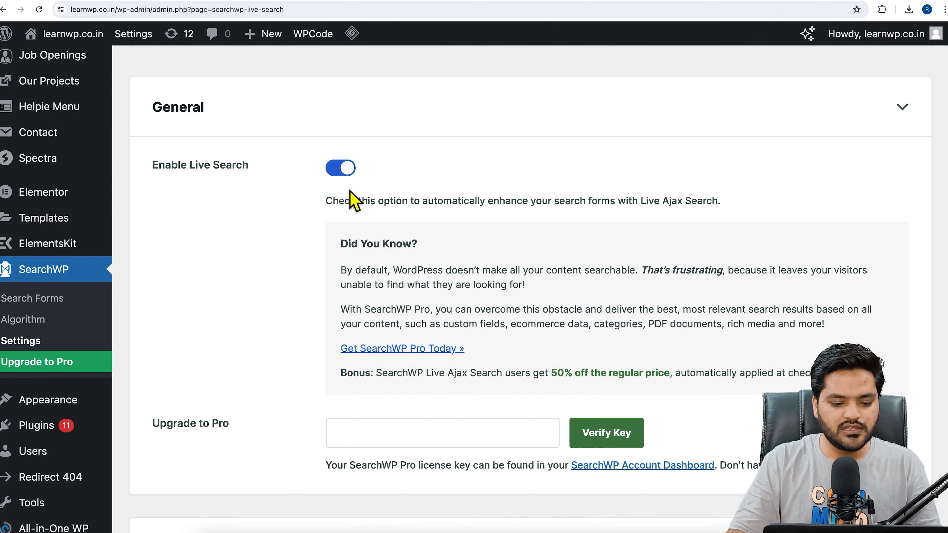
scroll(322, 284, down, 3)
scroll(320, 280, down, 7)
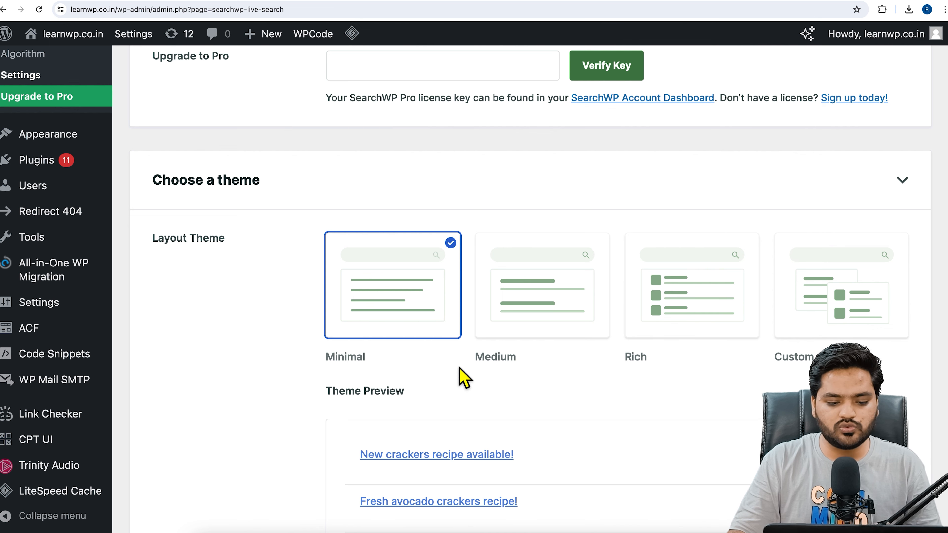
scroll(298, 322, down, 5)
scroll(261, 325, down, 6)
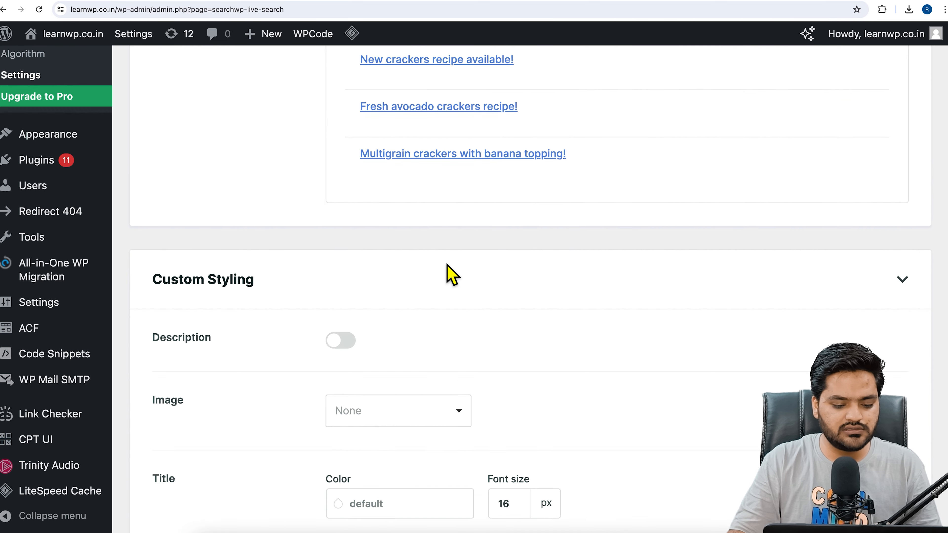
scroll(447, 265, down, 2)
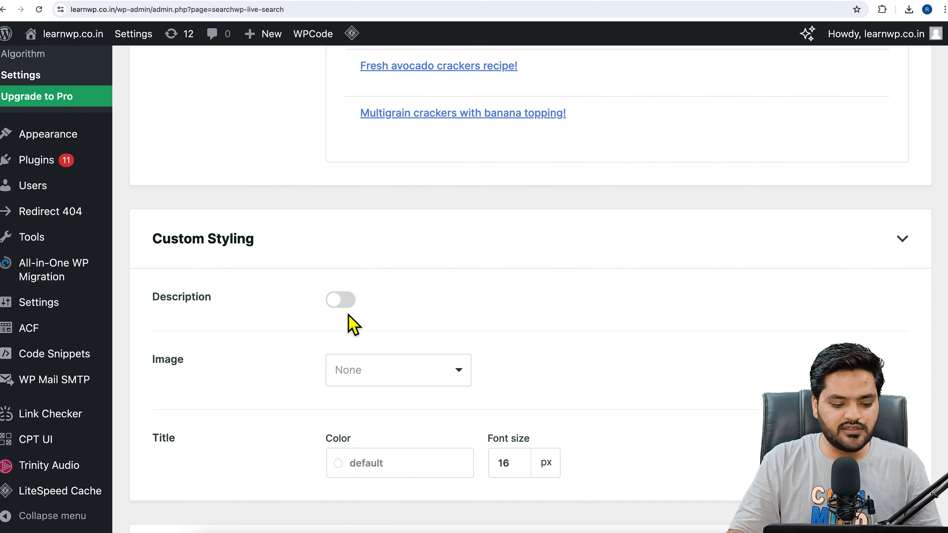
Step: Try the Description option in the Custom Styling settings and switch it back off
click(342, 300)
scroll(403, 319, down, 3)
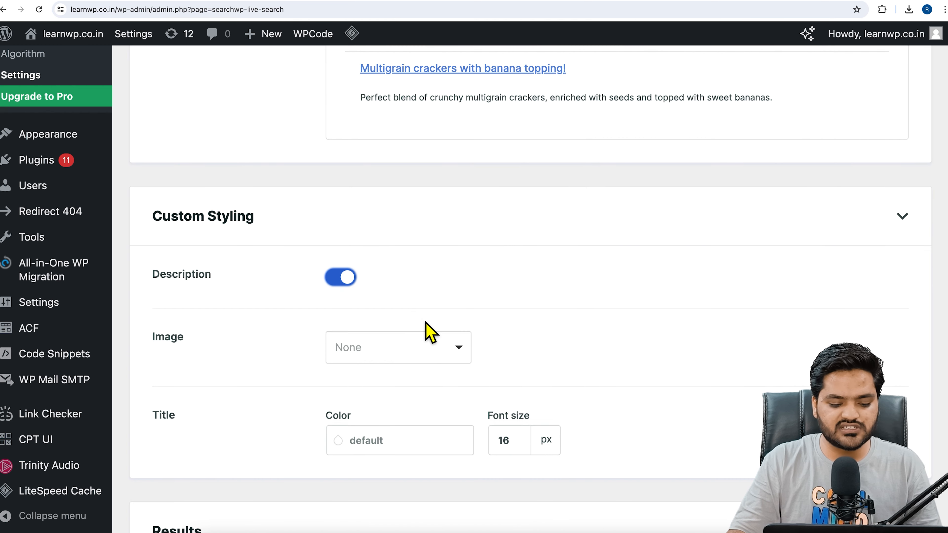
click(339, 281)
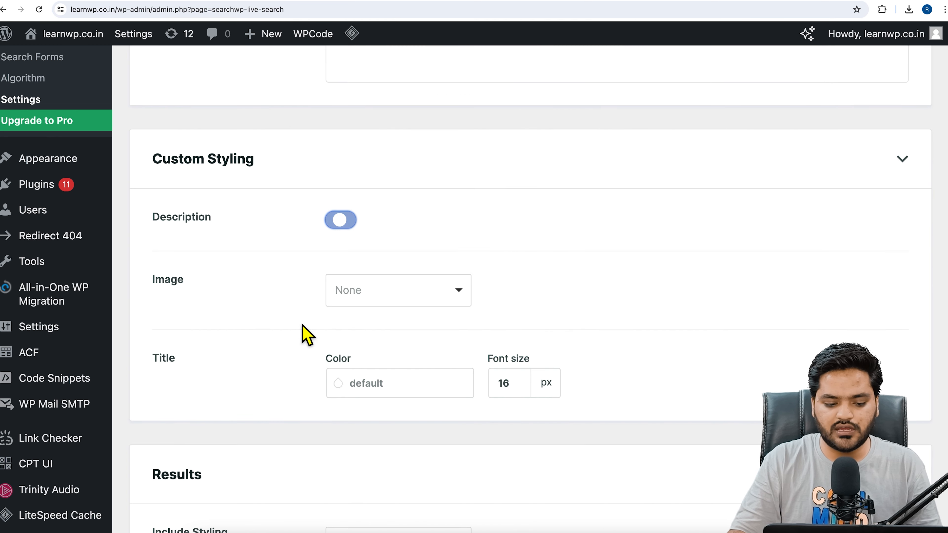
Step: Review the remaining Live Search options, including the Results section, and save the SearchWP settings
scroll(307, 335, down, 5)
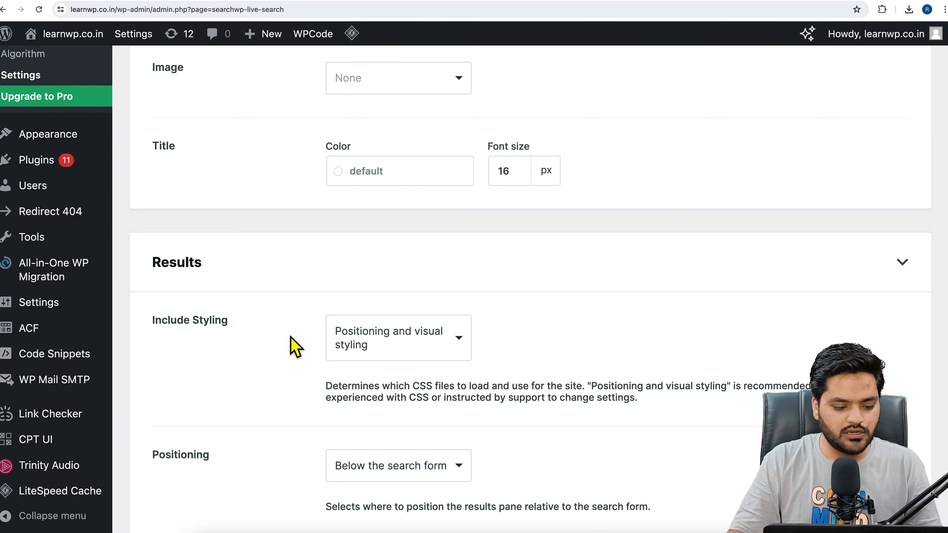
scroll(294, 347, down, 2)
scroll(294, 346, down, 5)
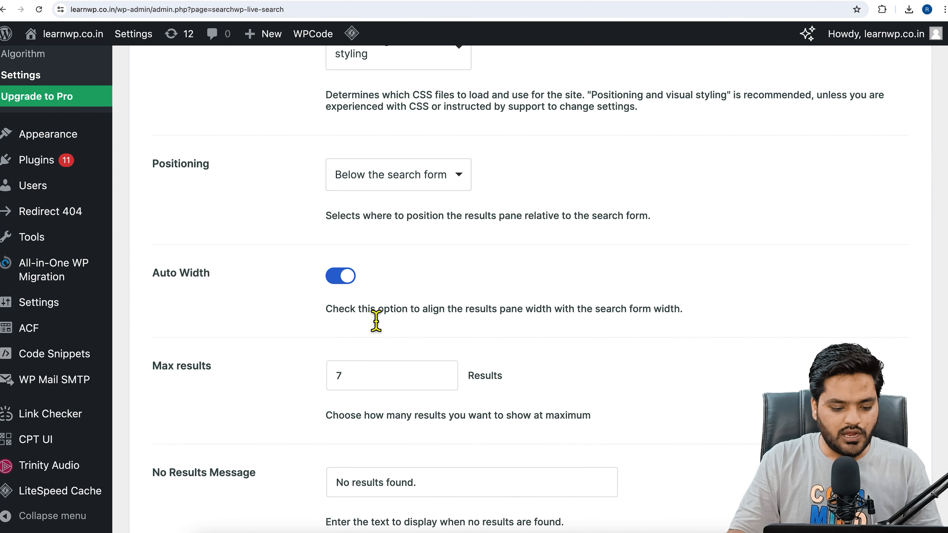
scroll(285, 354, down, 12)
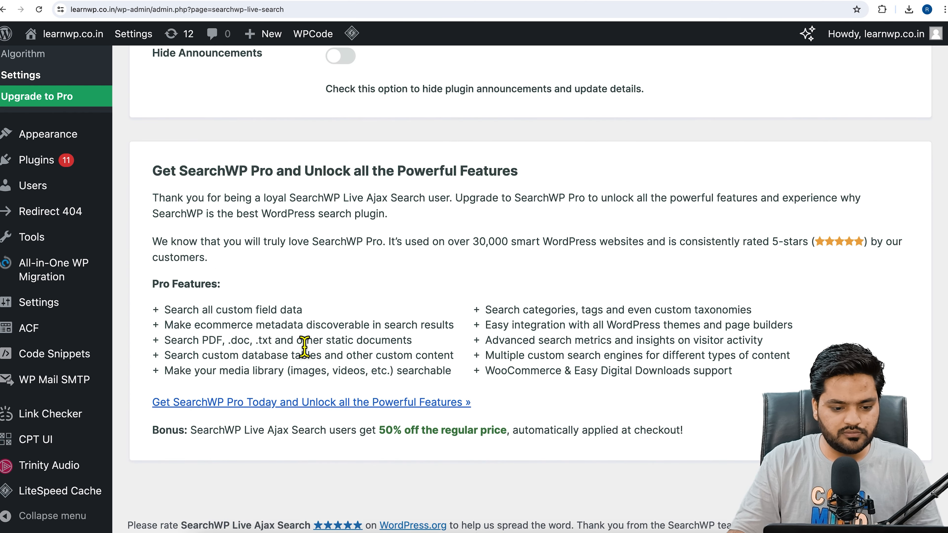
scroll(304, 346, up, 20)
scroll(319, 351, up, 2)
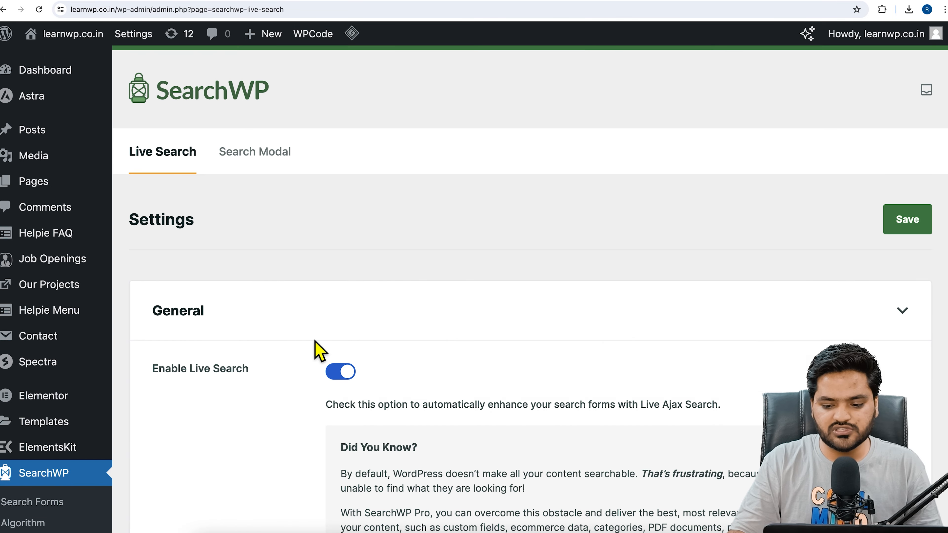
click(909, 222)
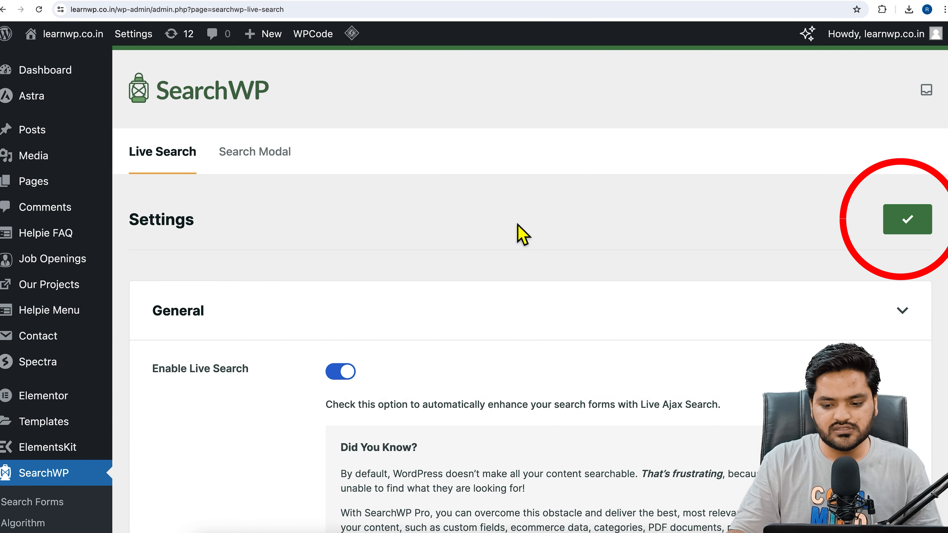
Step: Go back to adding new plugins and search the plugin directory for "search"
scroll(248, 246, down, 5)
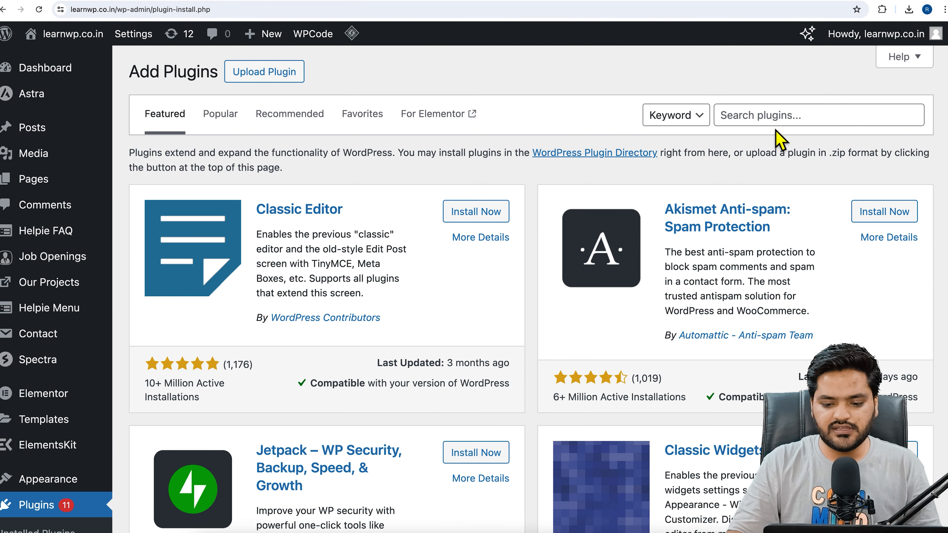
click(775, 126)
text(search)
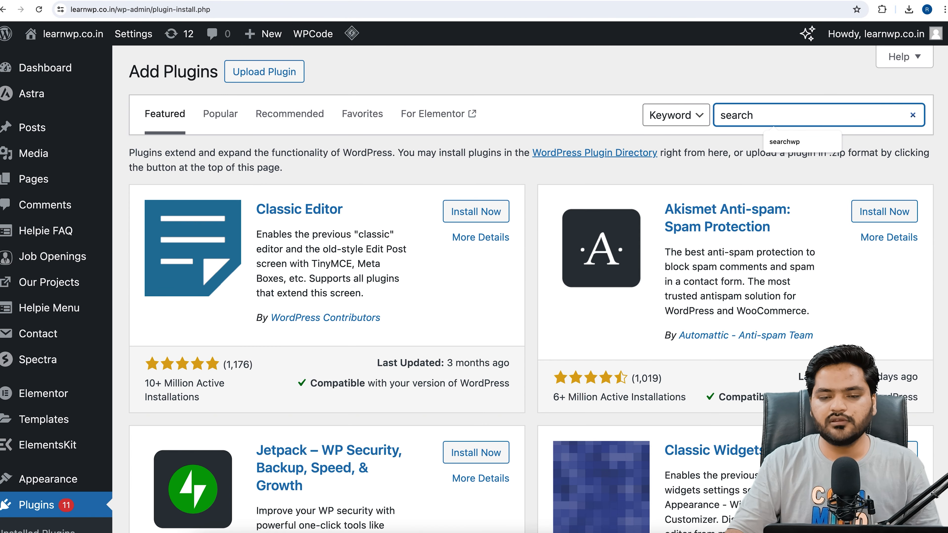
key(Return)
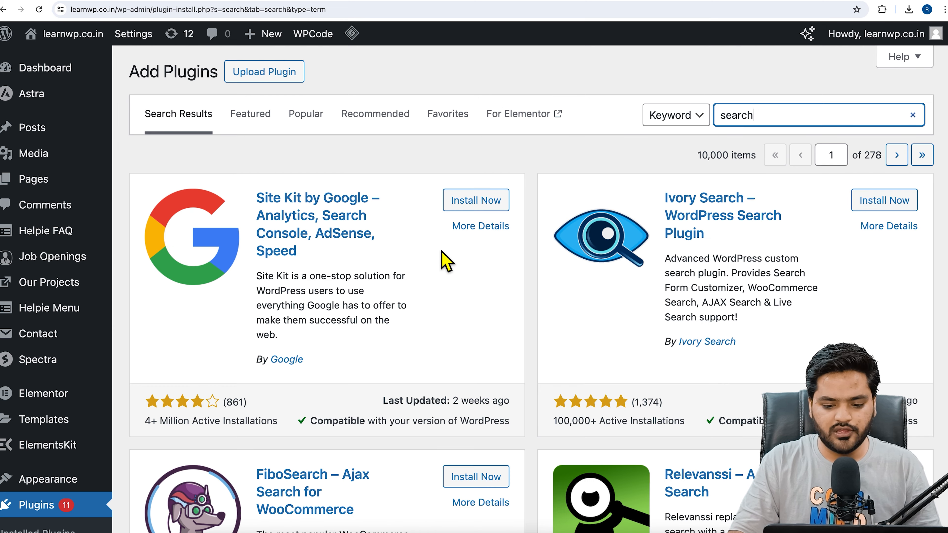
Step: Examine the search plugins in the results, comparing their descriptions, ratings, active installations and last update dates
scroll(447, 261, down, 2)
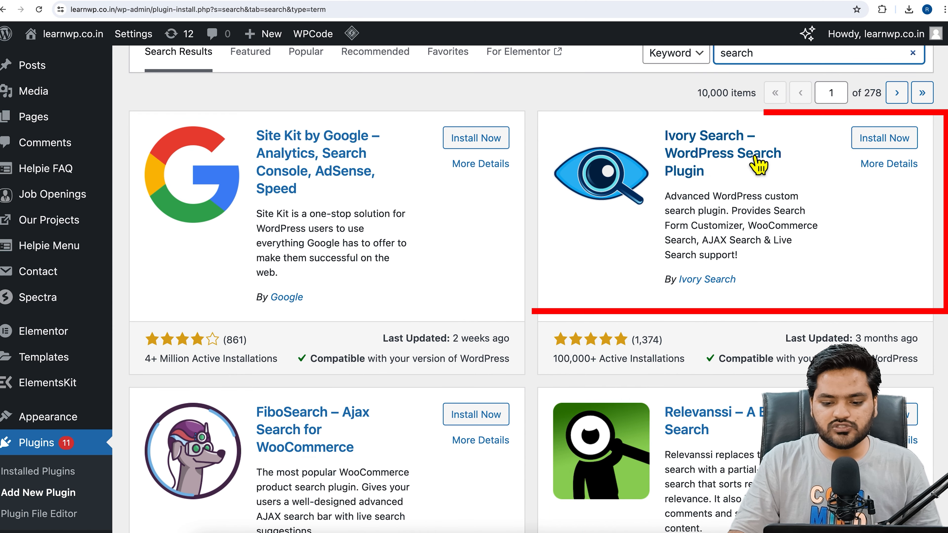
scroll(709, 179, down, 6)
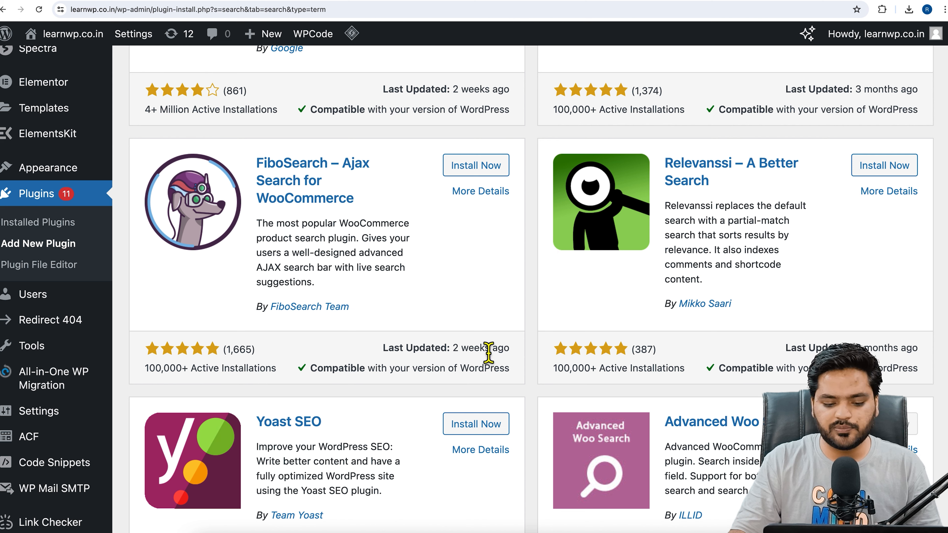
double_click(456, 353)
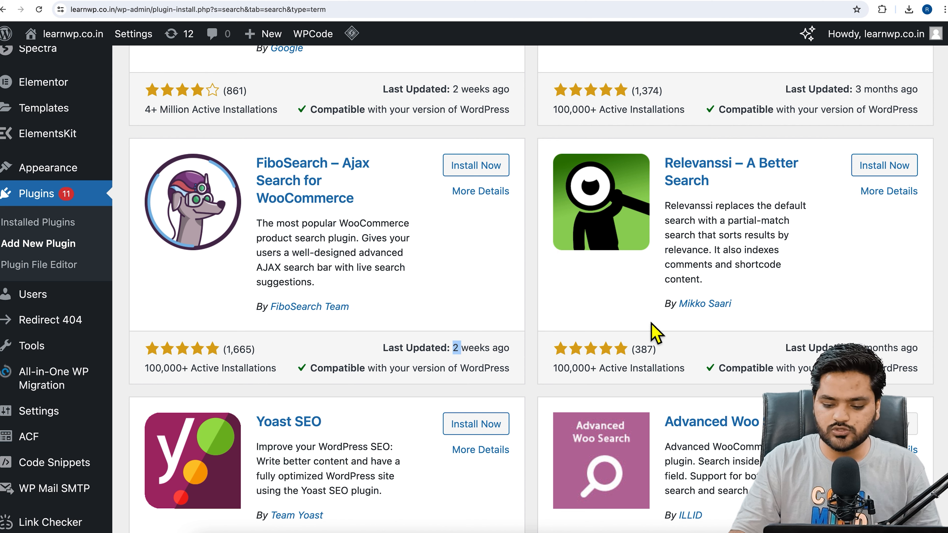
scroll(782, 308, up, 5)
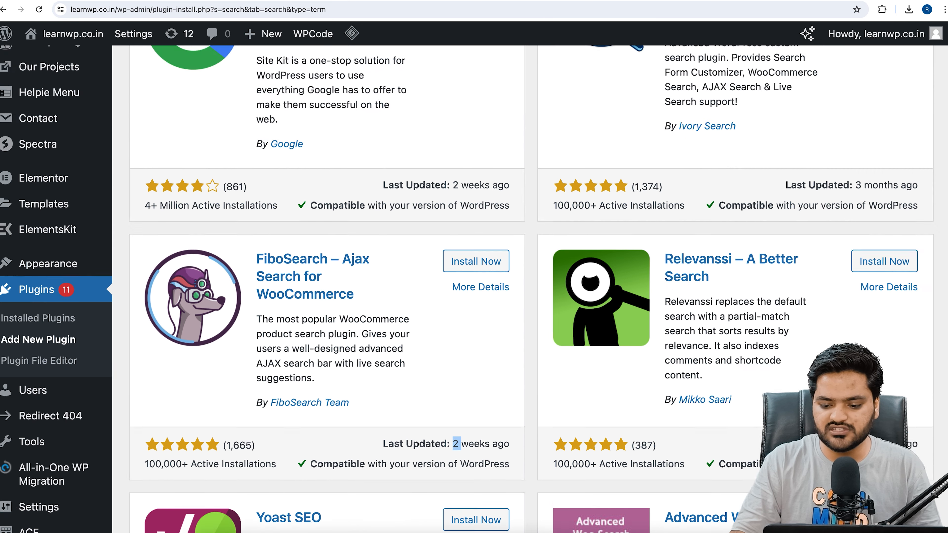
scroll(782, 308, down, 6)
scroll(519, 322, down, 8)
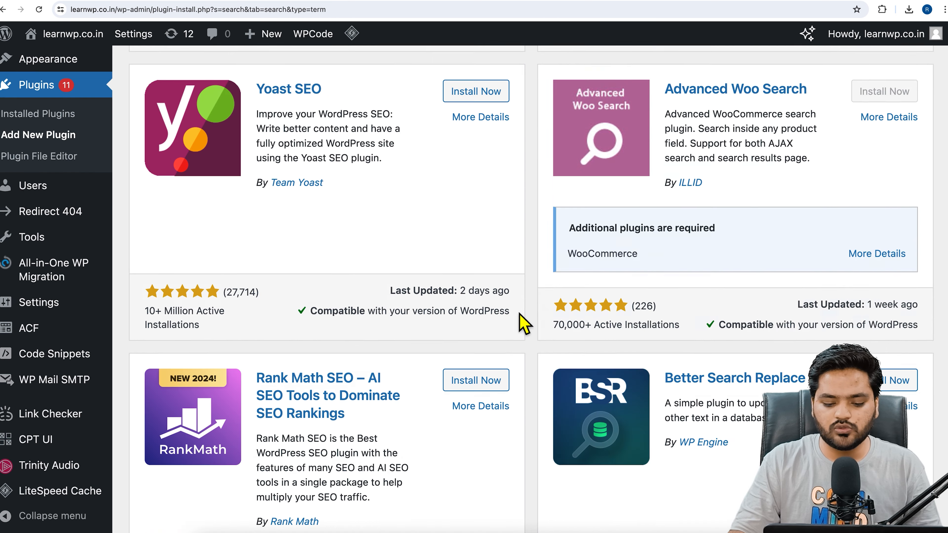
scroll(426, 298, down, 3)
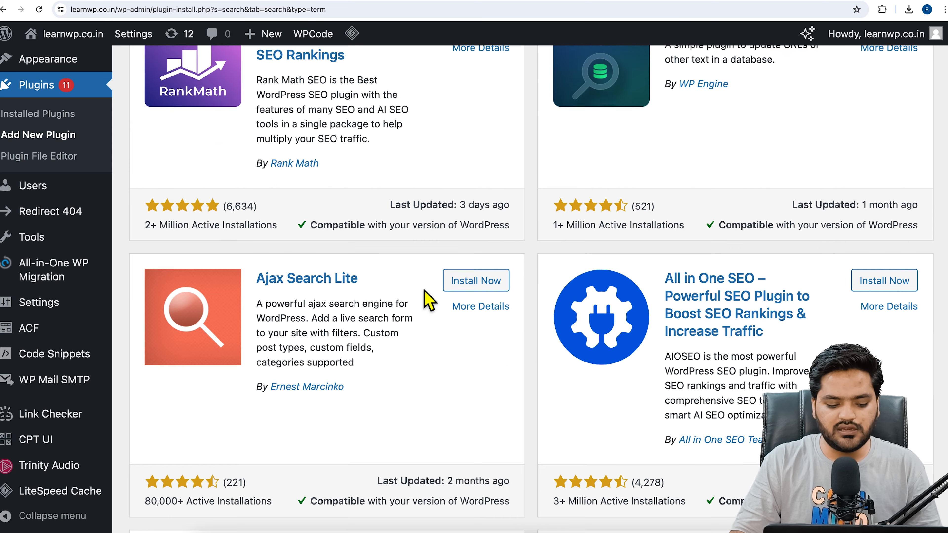
scroll(426, 297, up, 15)
scroll(454, 295, up, 3)
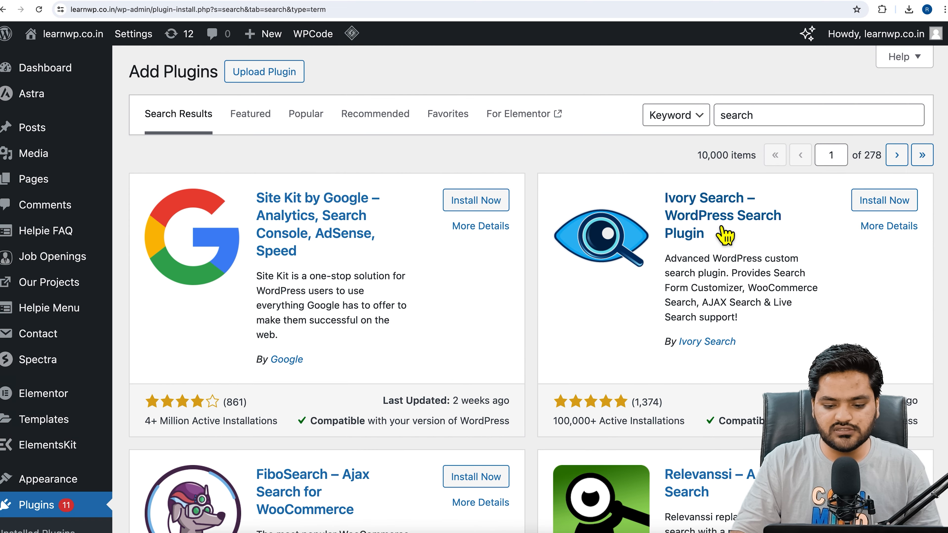
Step: Install and activate the Ivory Search – WordPress Search Plugin and skip its update notification opt-in
click(882, 200)
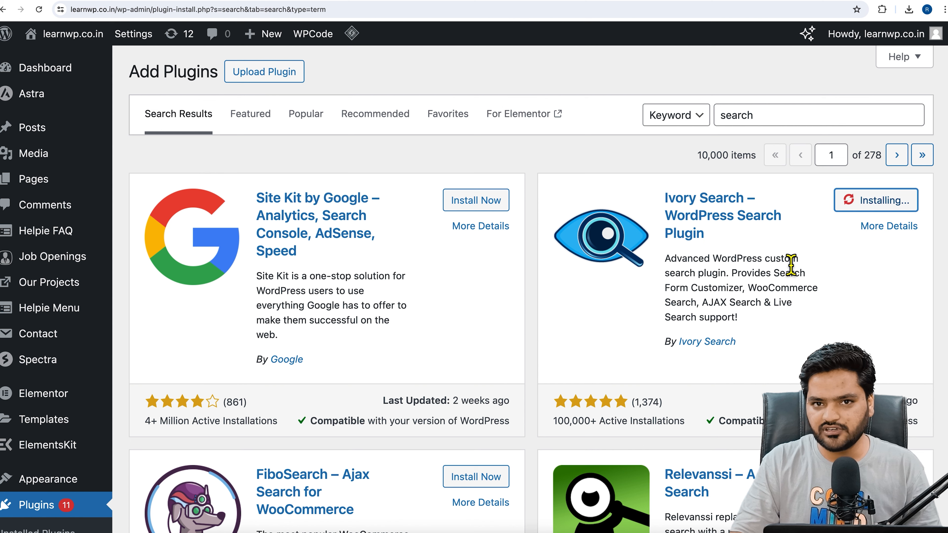
click(887, 207)
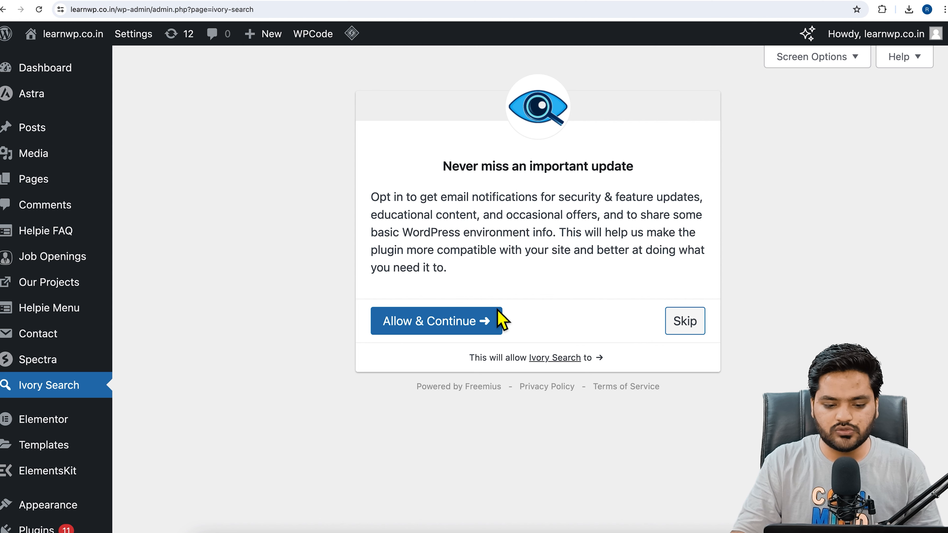
click(684, 325)
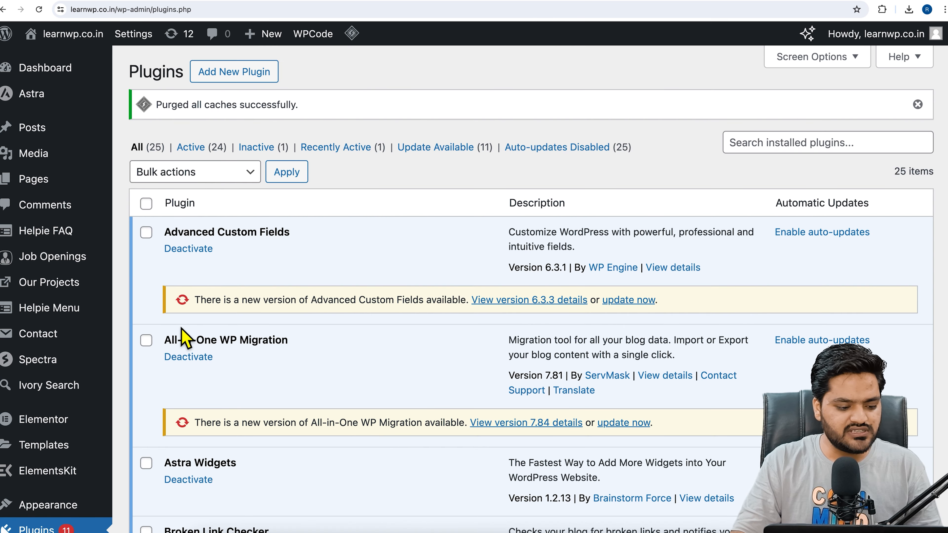
Step: Open the Ivory Search settings from the installed plugins list and dismiss the search form editing hint
scroll(82, 324, down, 10)
mouse_move(82, 324)
mouse_move(62, 336)
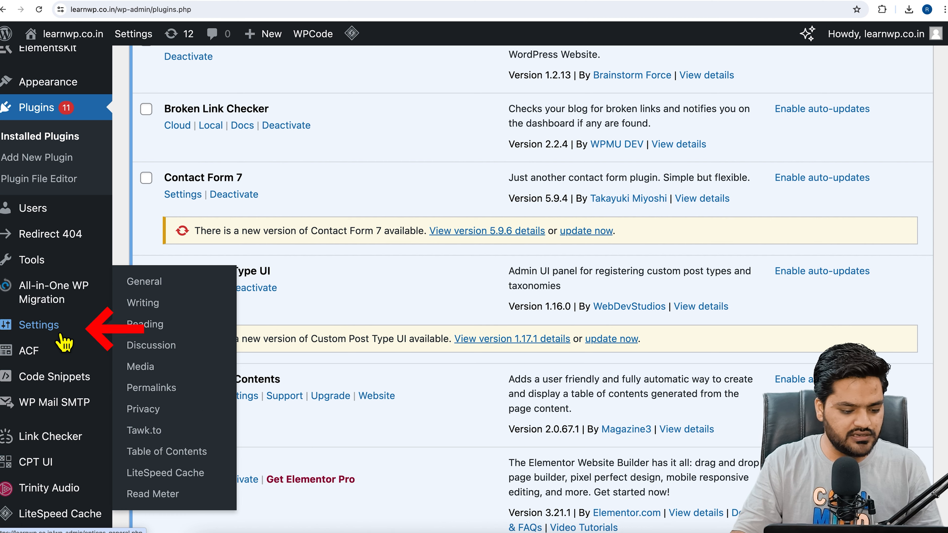
mouse_move(59, 276)
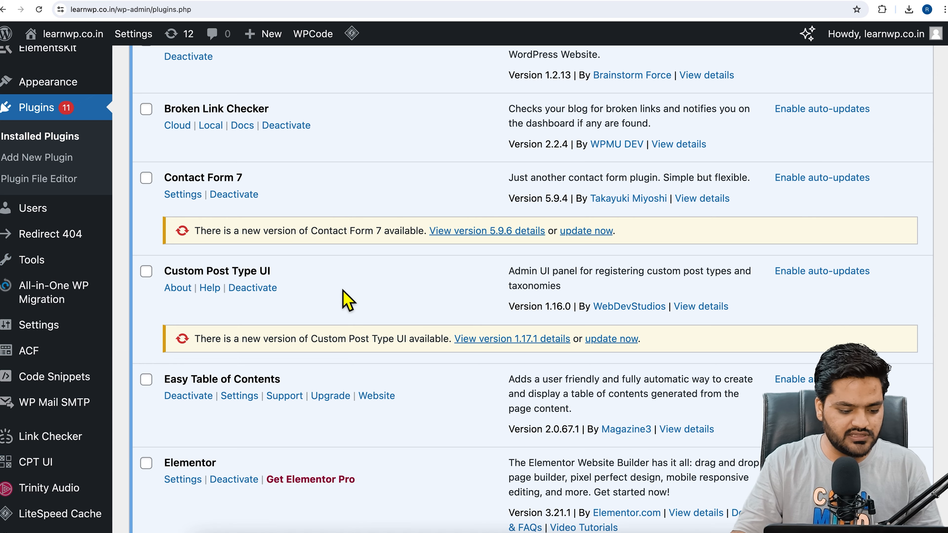
scroll(347, 301, down, 10)
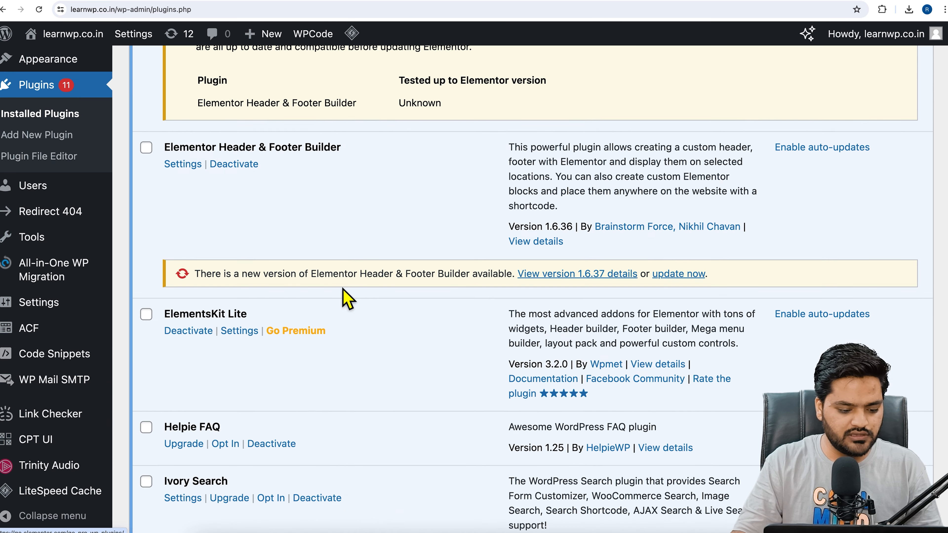
scroll(343, 289, up, 15)
scroll(343, 290, down, 5)
scroll(292, 339, down, 10)
click(187, 221)
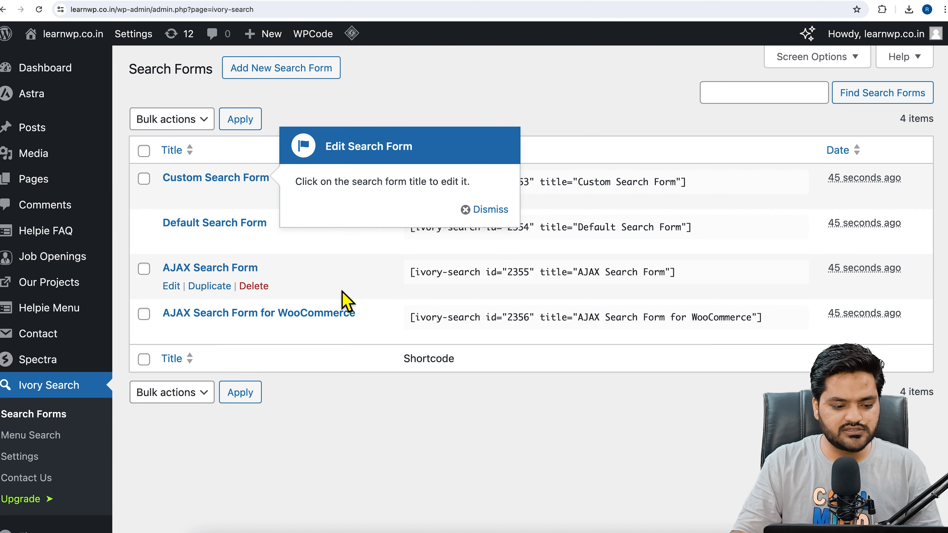
click(485, 209)
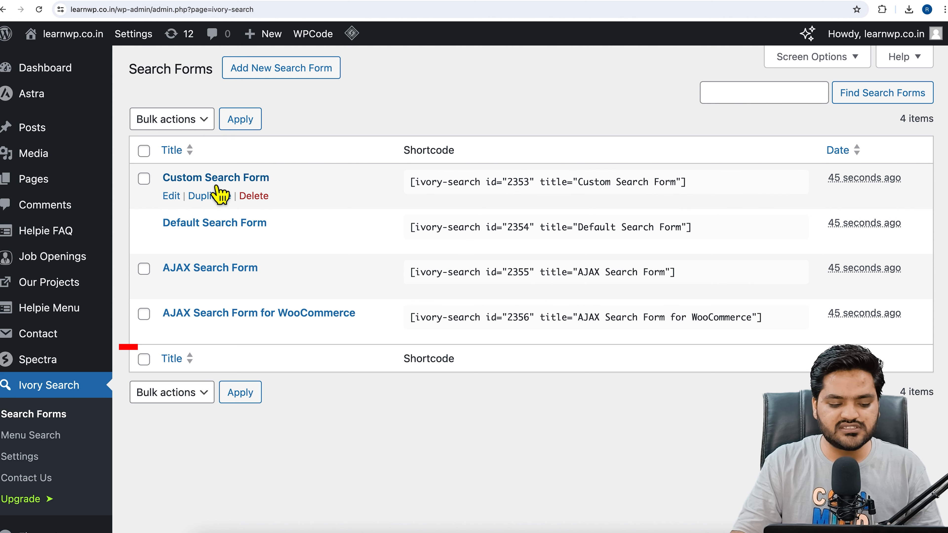
Step: Open the Default Search Form for editing and restrict its searchable post types to Posts only
click(213, 225)
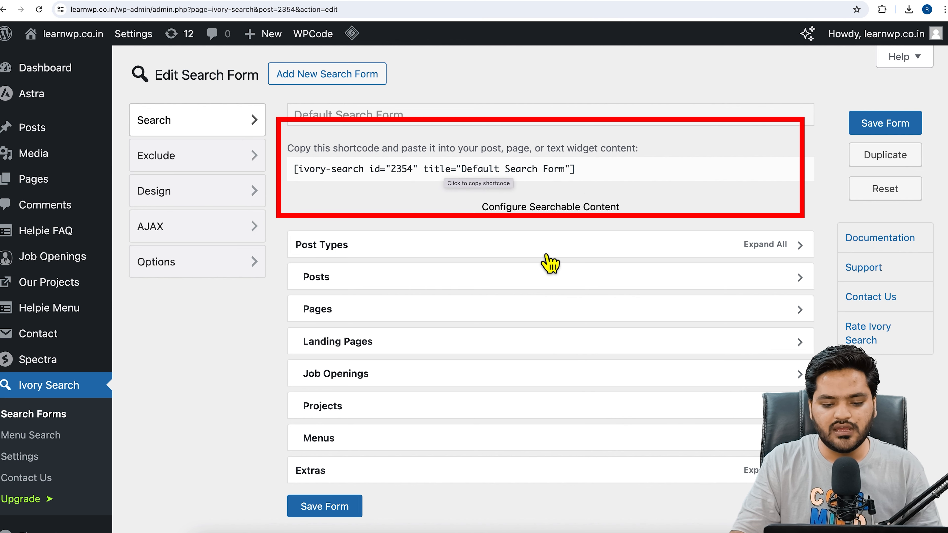
click(782, 246)
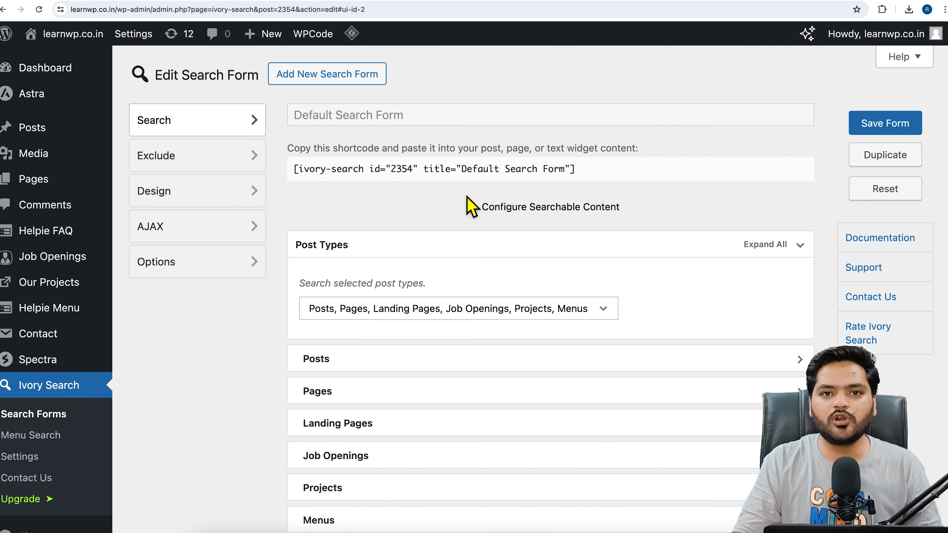
scroll(467, 196, down, 1)
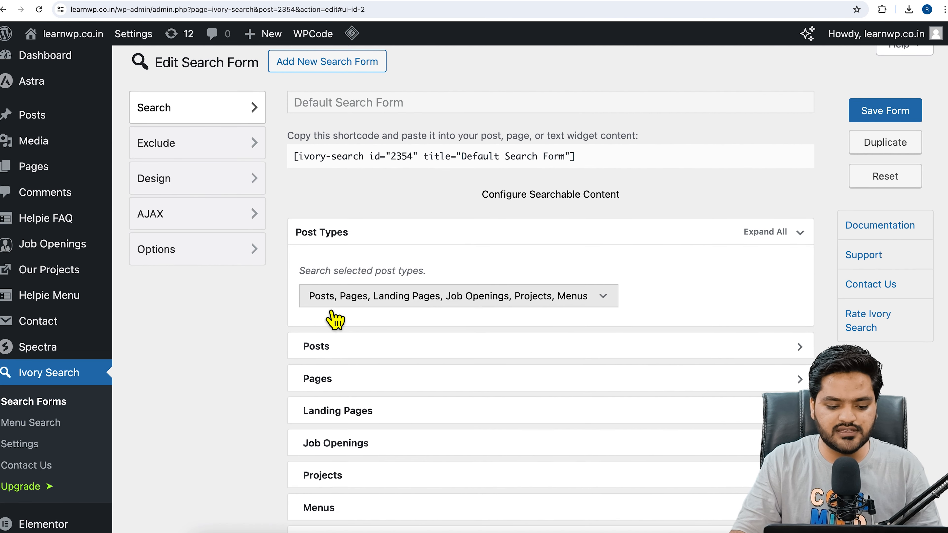
click(502, 303)
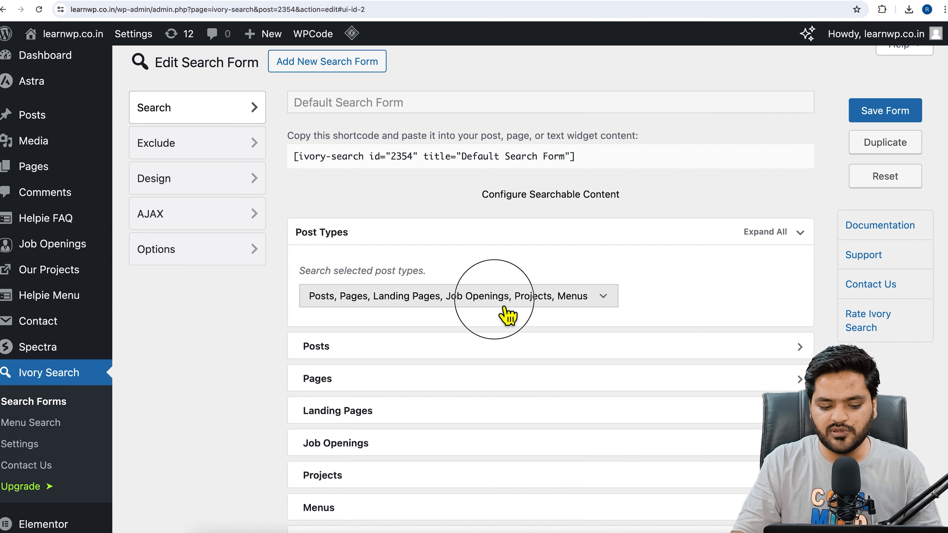
click(483, 332)
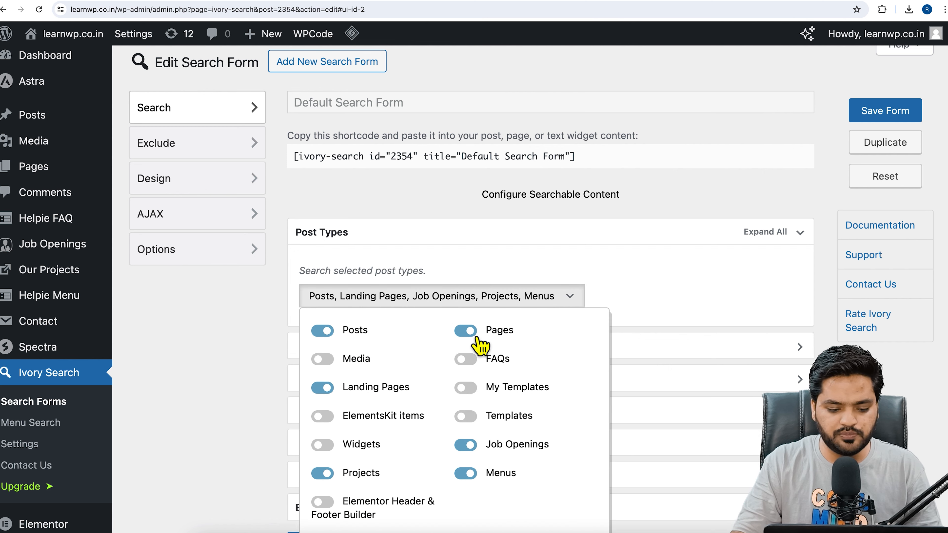
click(342, 396)
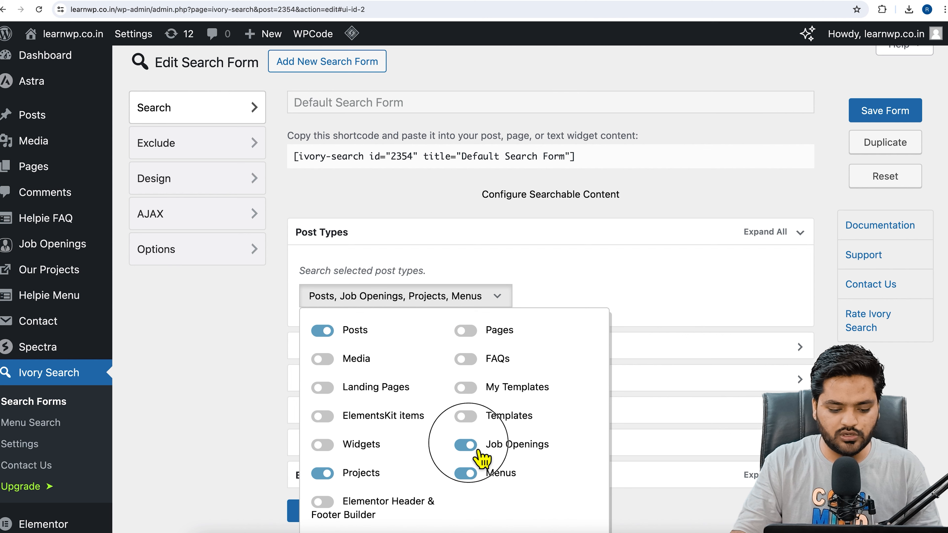
click(476, 446)
click(476, 475)
click(322, 472)
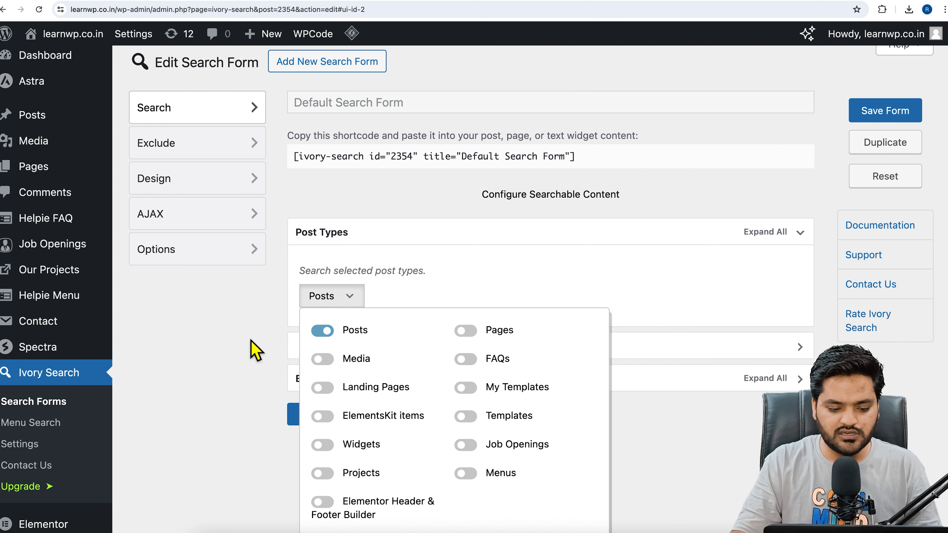
click(249, 350)
Step: Review the form's Posts options and enable searching category/tag titles and descriptions in the Extras section
click(746, 351)
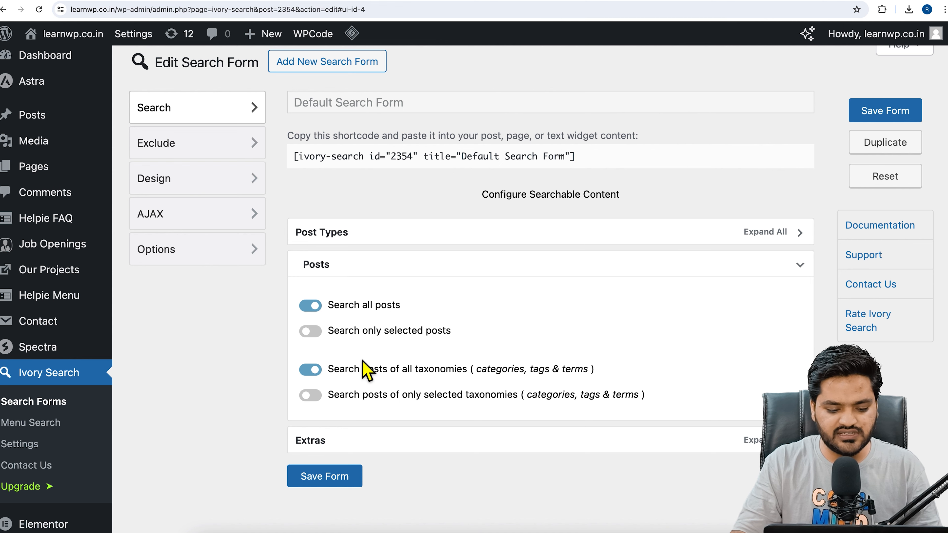
scroll(485, 426, down, 1)
click(641, 425)
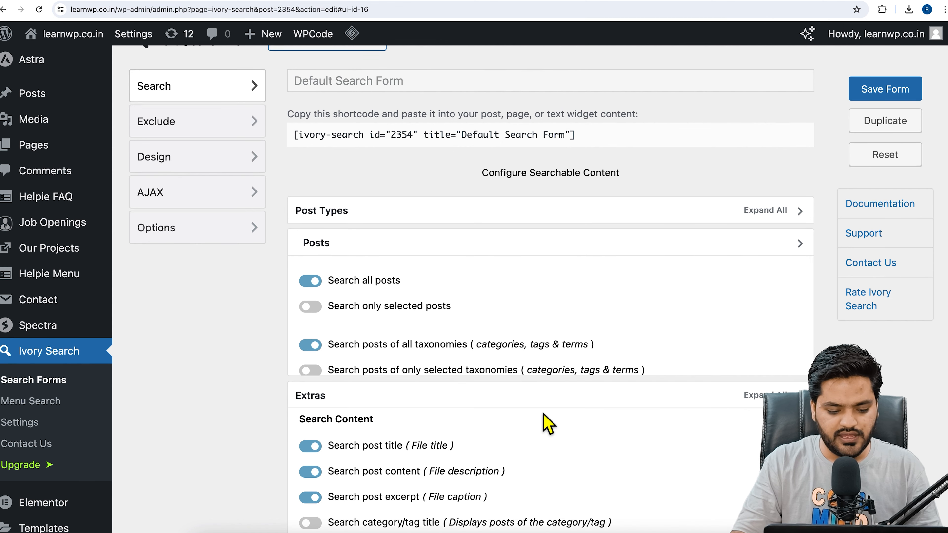
scroll(547, 421, down, 1)
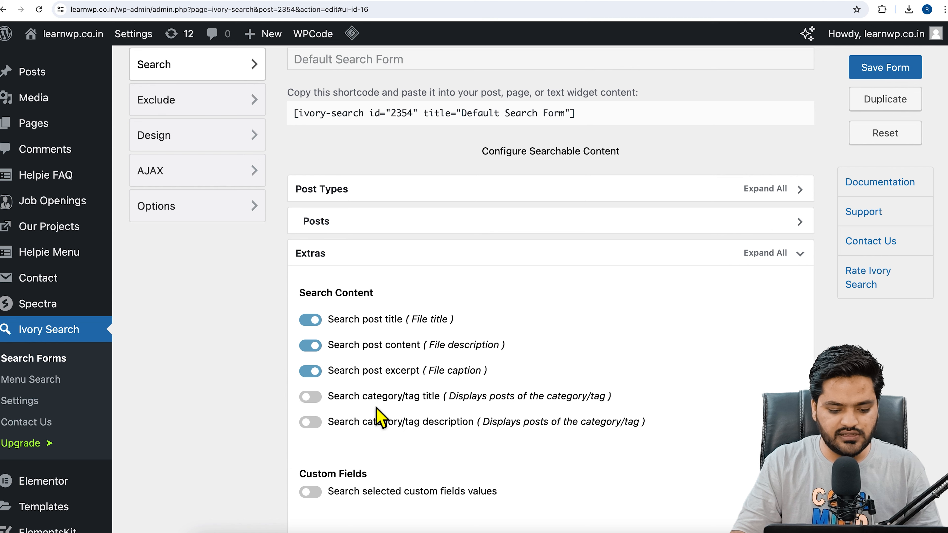
click(311, 396)
click(310, 422)
scroll(266, 414, down, 1)
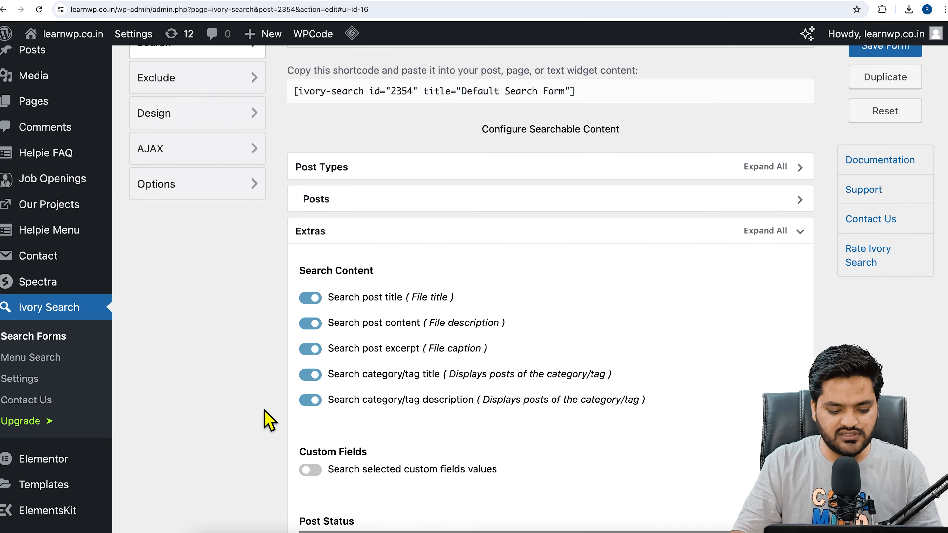
Step: Enable searching selected custom fields values in Extras and save the form, including its Exclude section
scroll(269, 420, down, 3)
click(324, 406)
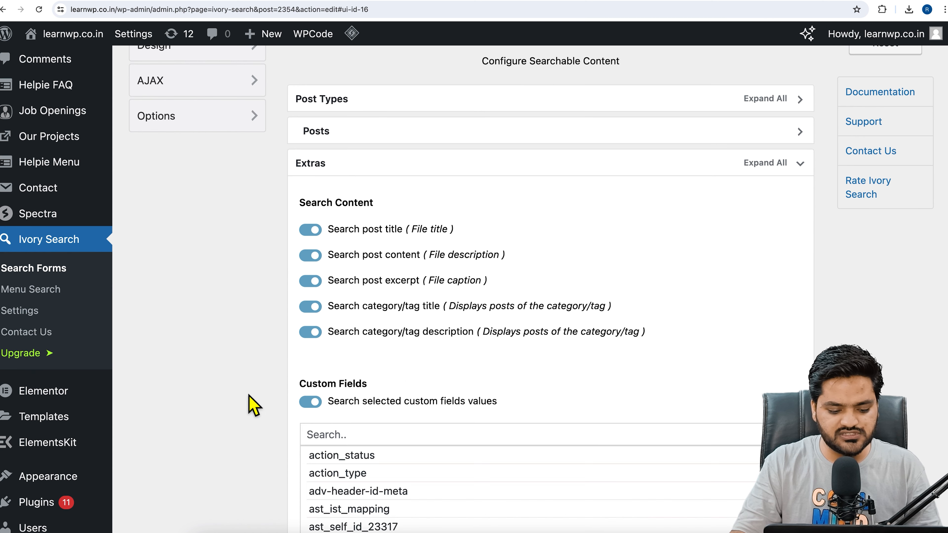
scroll(250, 402, down, 2)
scroll(282, 320, down, 10)
scroll(278, 318, down, 15)
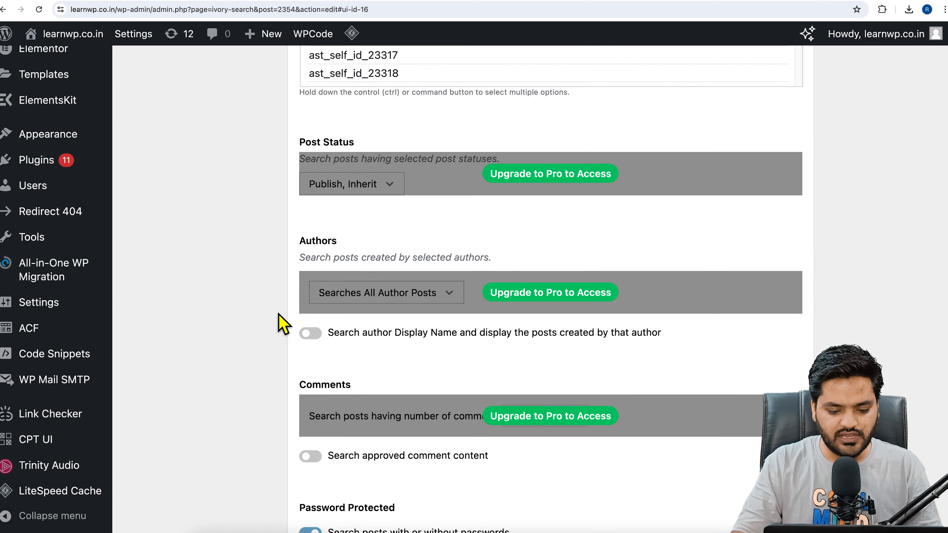
click(324, 463)
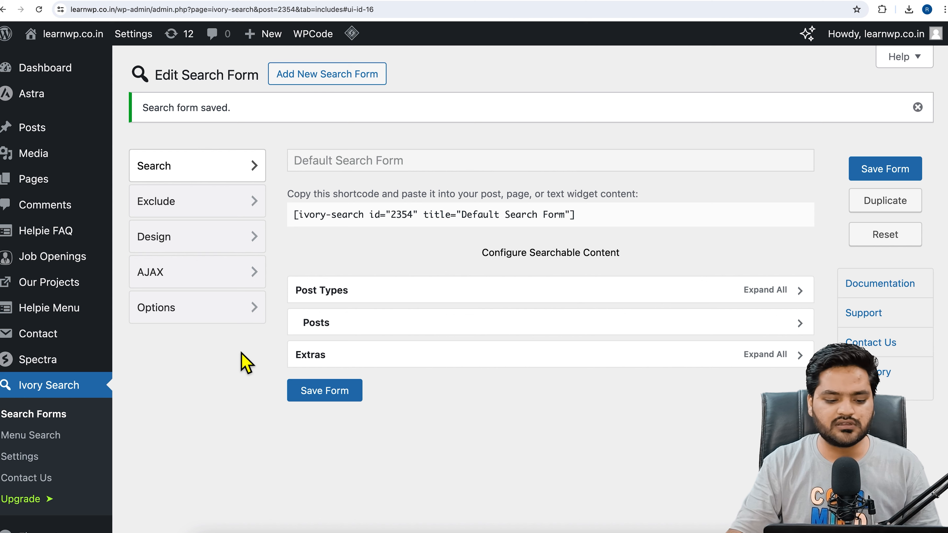
click(869, 173)
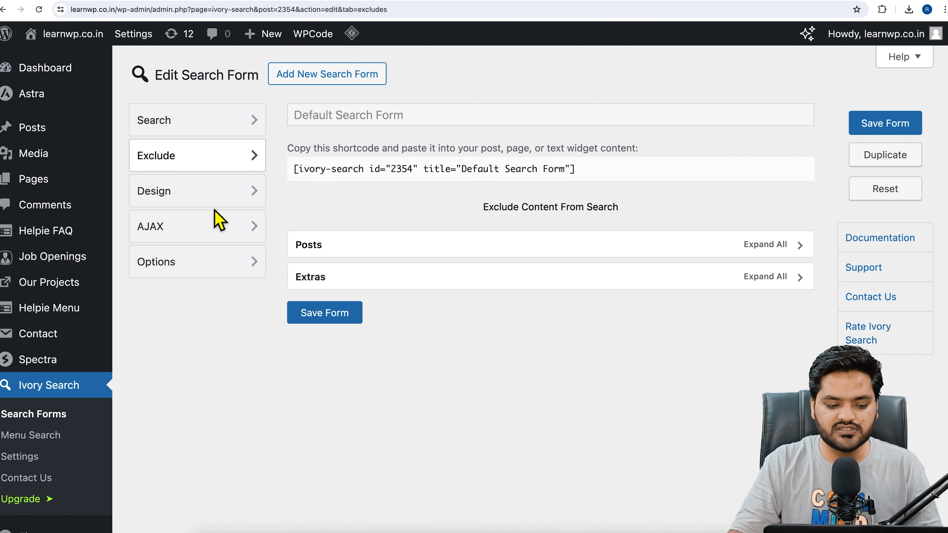
click(316, 305)
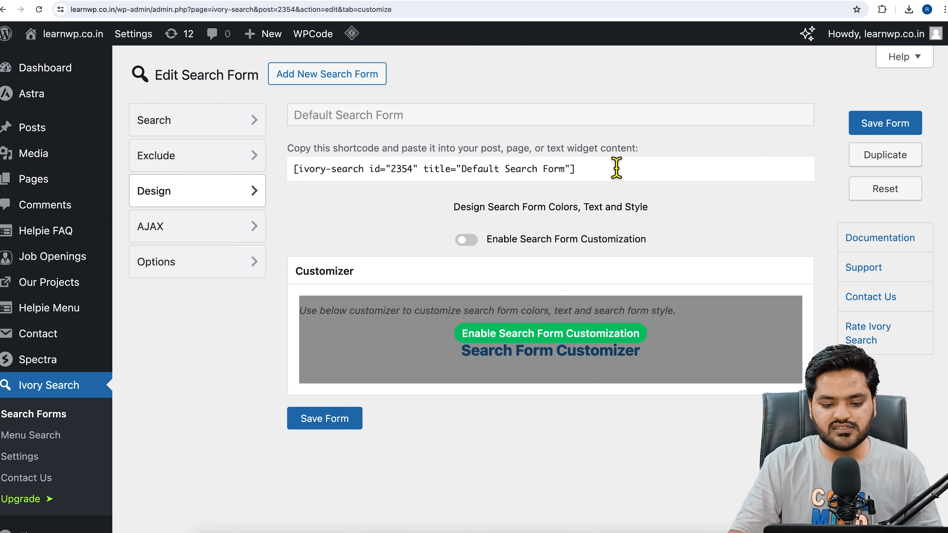
Step: Copy the Default Search Form's shortcode from its Design section
click(587, 177)
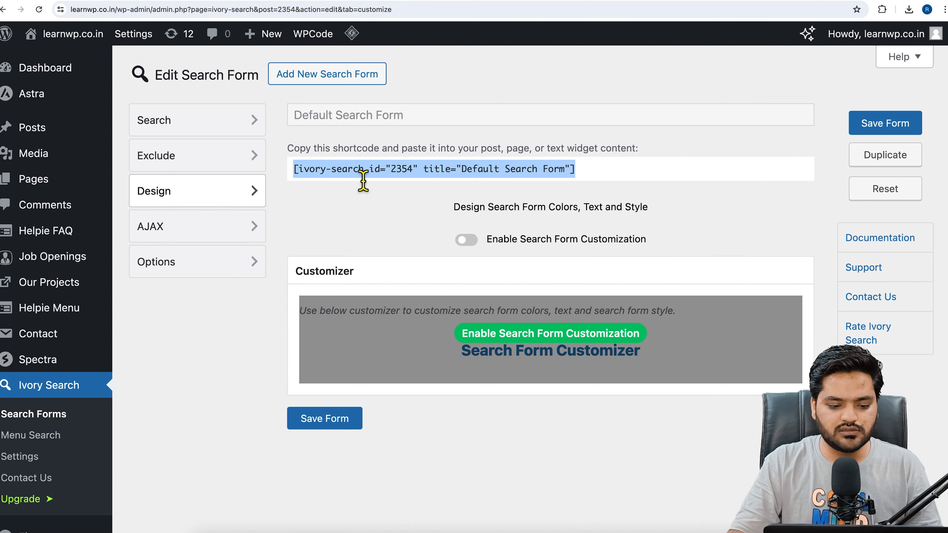
right_click(358, 169)
click(374, 194)
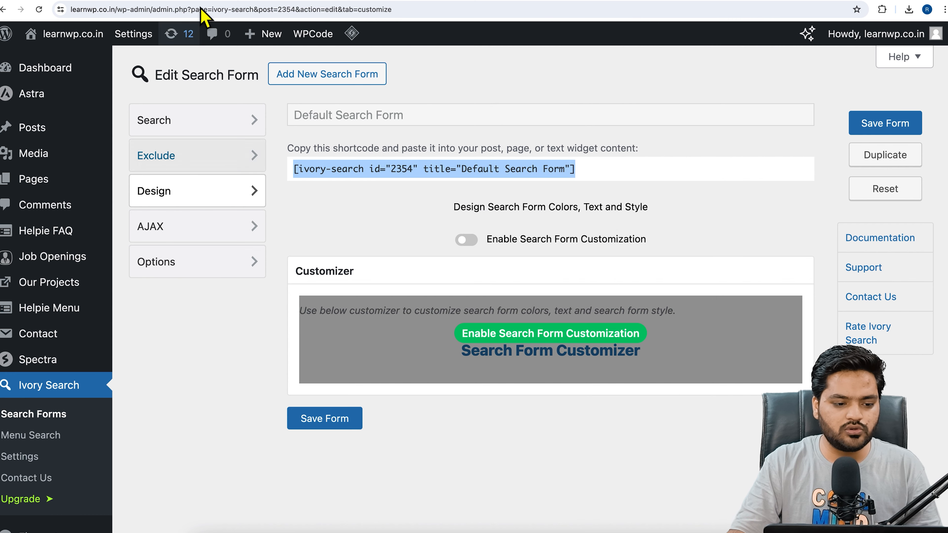
Step: Go to the site's Blog page and open it for editing with Elementor
click(212, 4)
scroll(384, 154, up, 2)
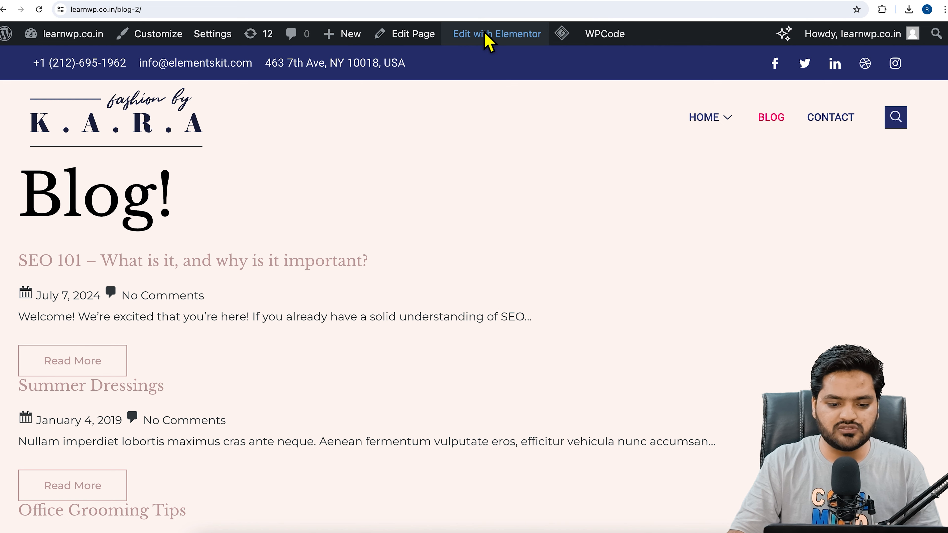
mouse_move(485, 37)
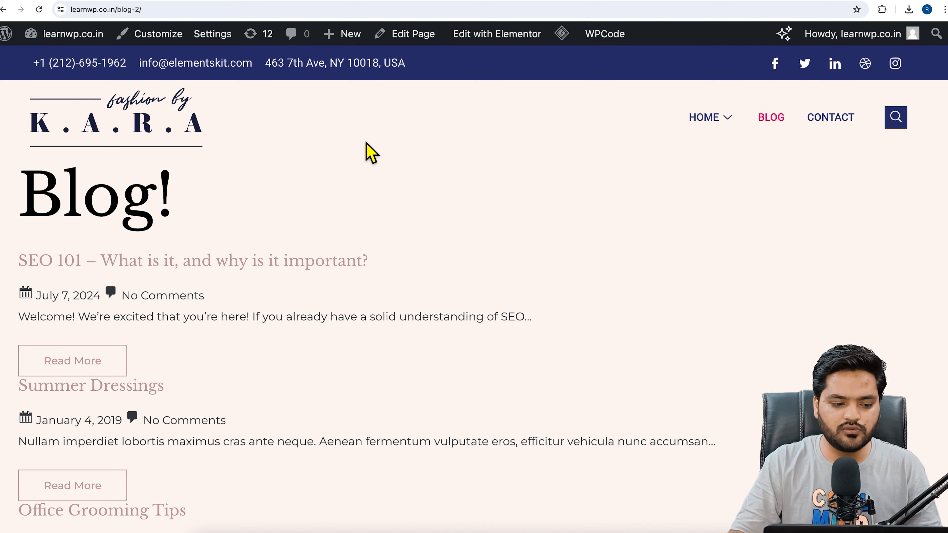
click(496, 37)
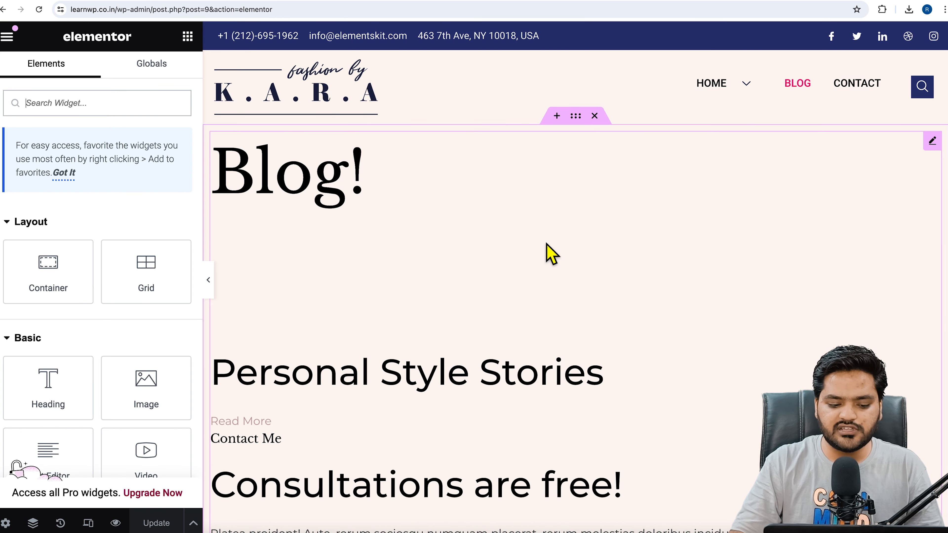
scroll(543, 301, down, 6)
scroll(543, 302, up, 6)
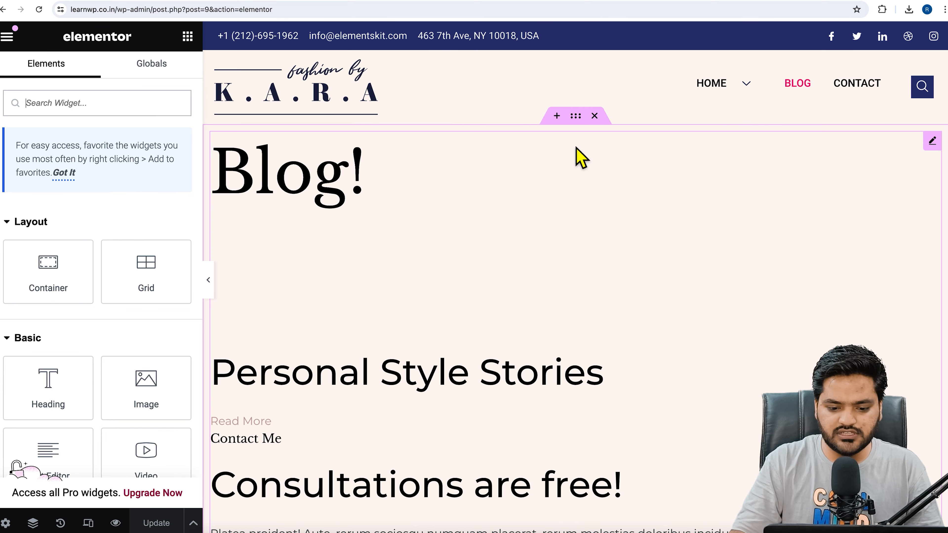
Step: Add a single-column Flexbox container above the Blog heading
click(556, 115)
click(504, 193)
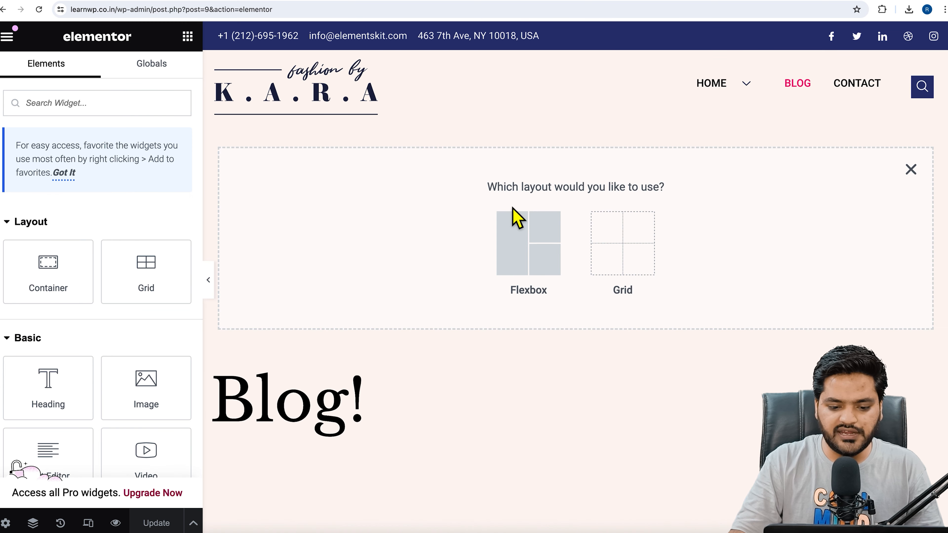
click(524, 257)
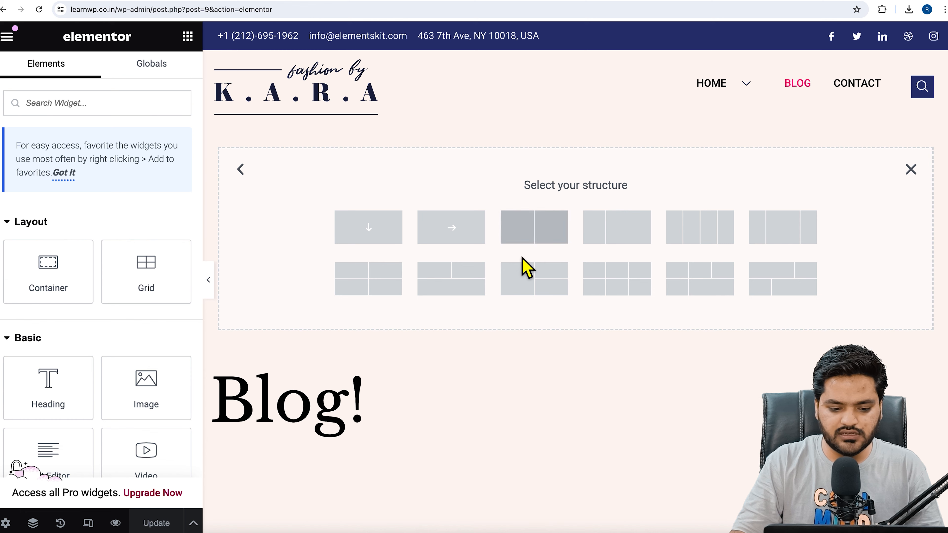
click(392, 238)
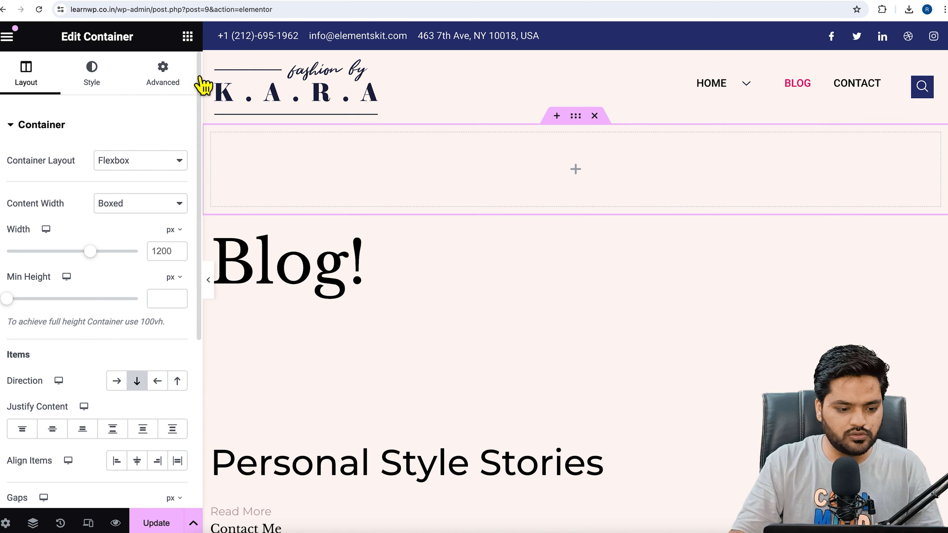
Step: Search the widgets for "short" and place a Shortcode widget in the new container
click(188, 36)
text(s)
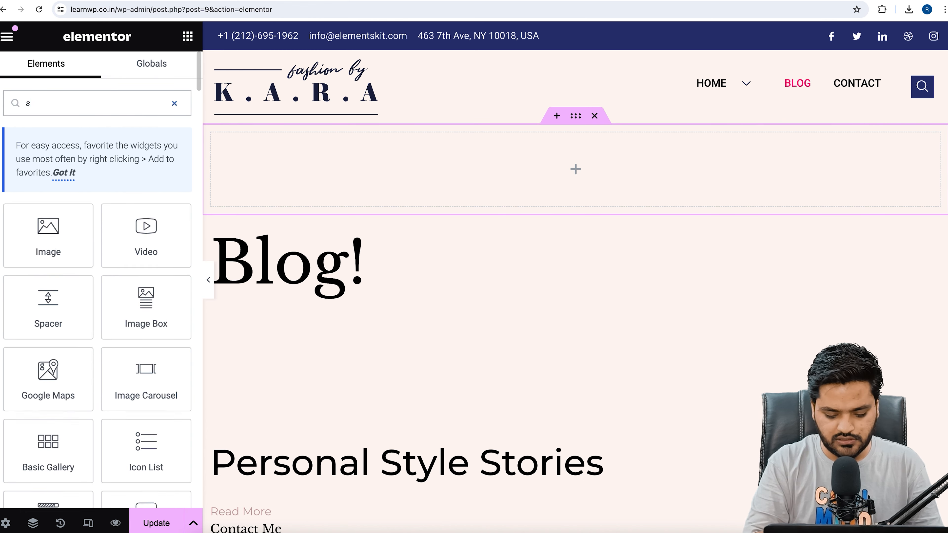
text(hort)
drag(50, 258, 571, 203)
Step: Paste the shortcode [ivory-search id="2354" title="Default Search Form"] into the widget and preview the updated Blog page
click(91, 232)
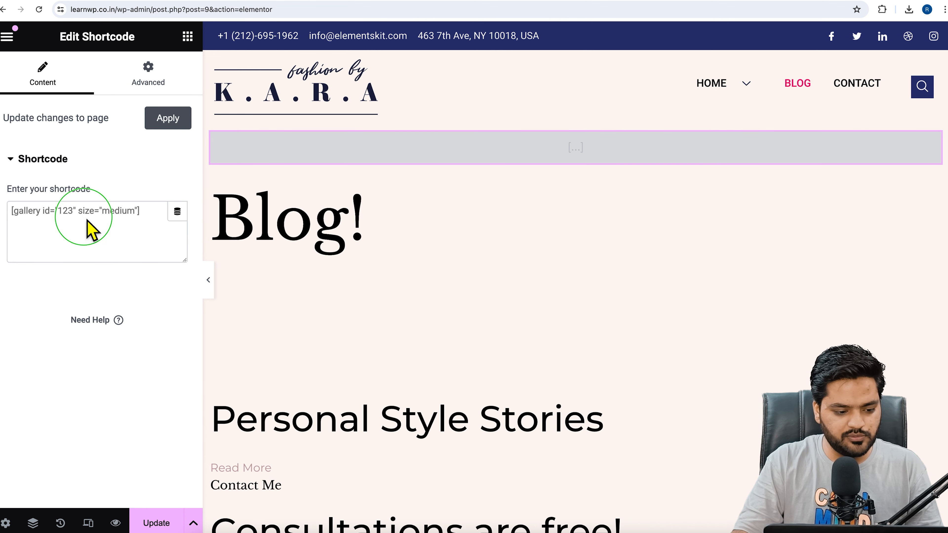
right_click(80, 212)
click(106, 304)
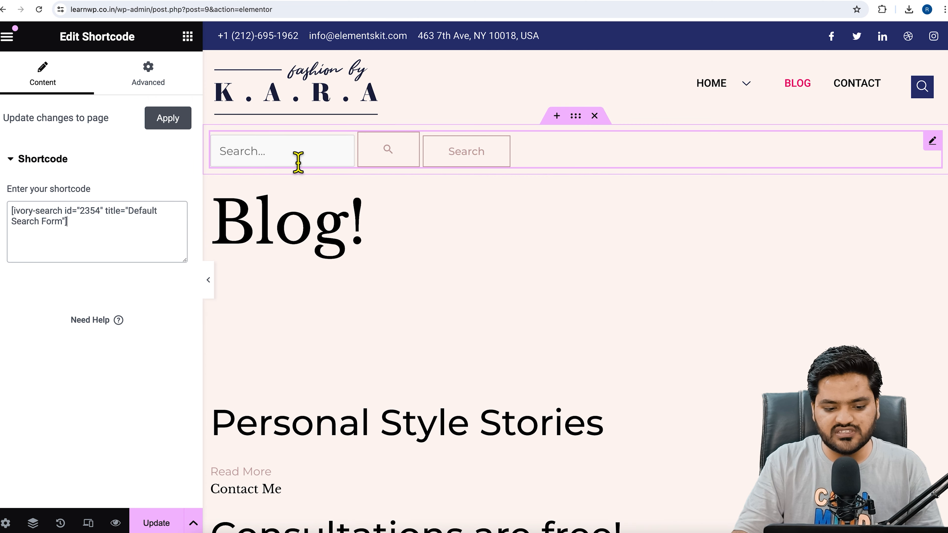
click(175, 524)
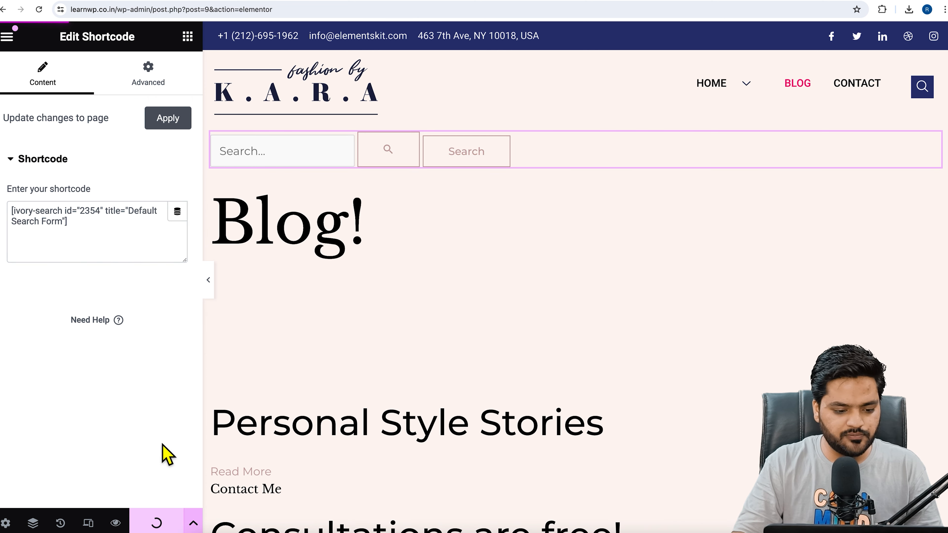
click(115, 523)
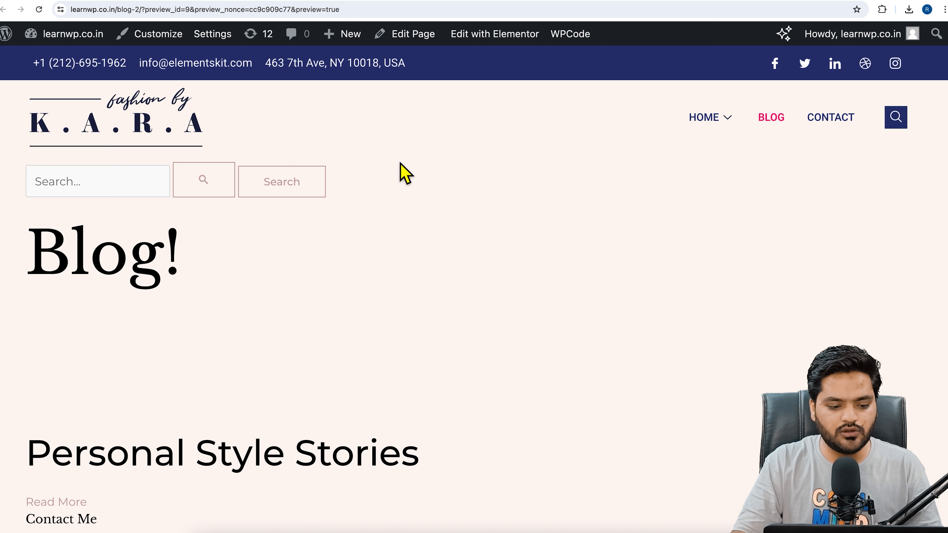
Step: Test the Blog page's search form with the term "seo", review the results, and return to the Blog page preview
click(117, 191)
text(seo)
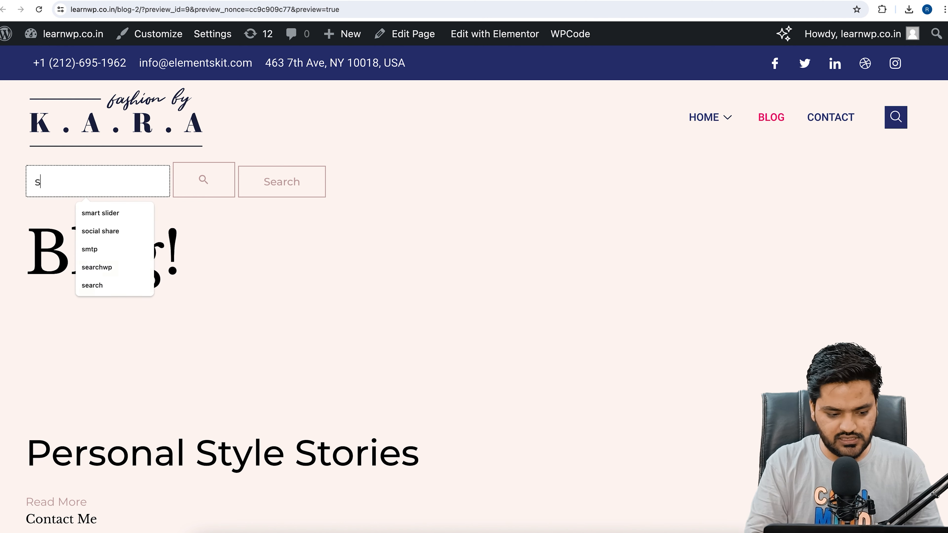
click(219, 198)
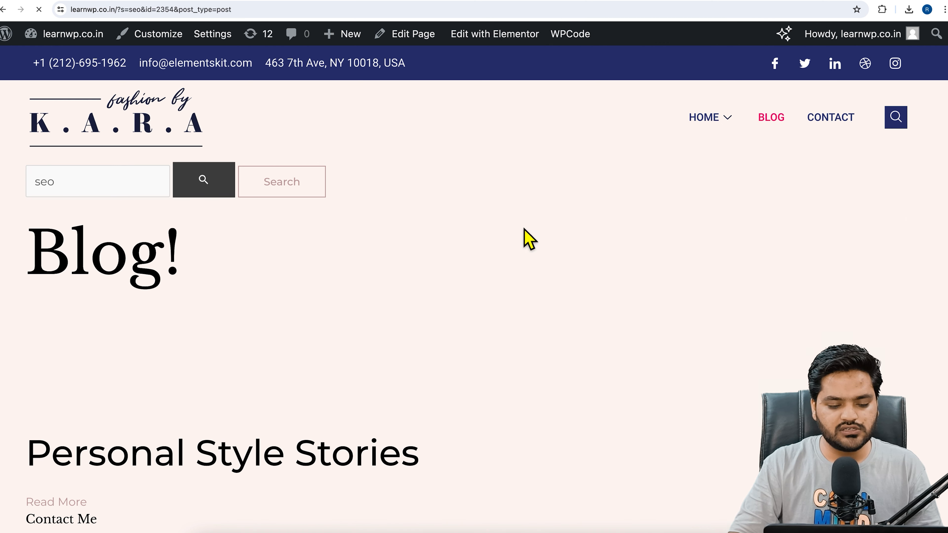
double_click(373, 271)
drag(374, 271, 431, 273)
scroll(321, 302, down, 6)
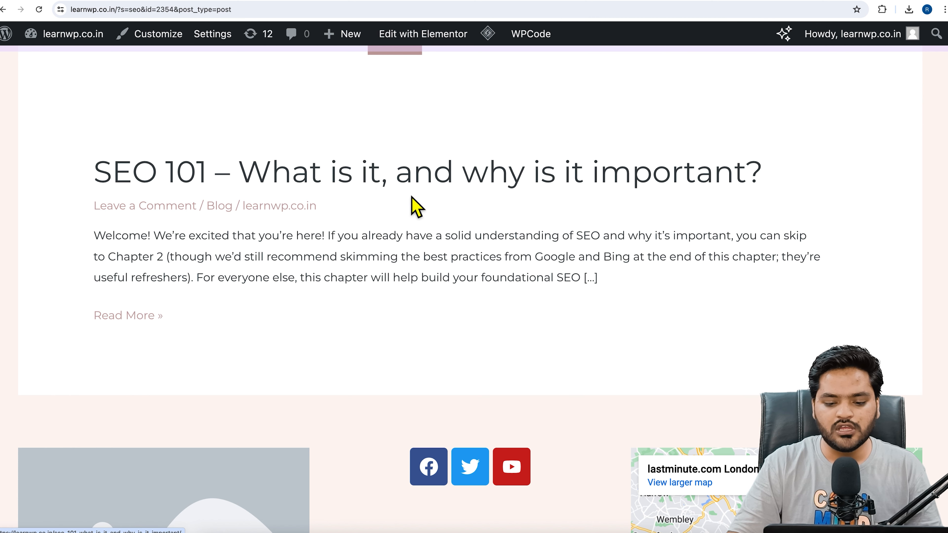
scroll(425, 218, up, 3)
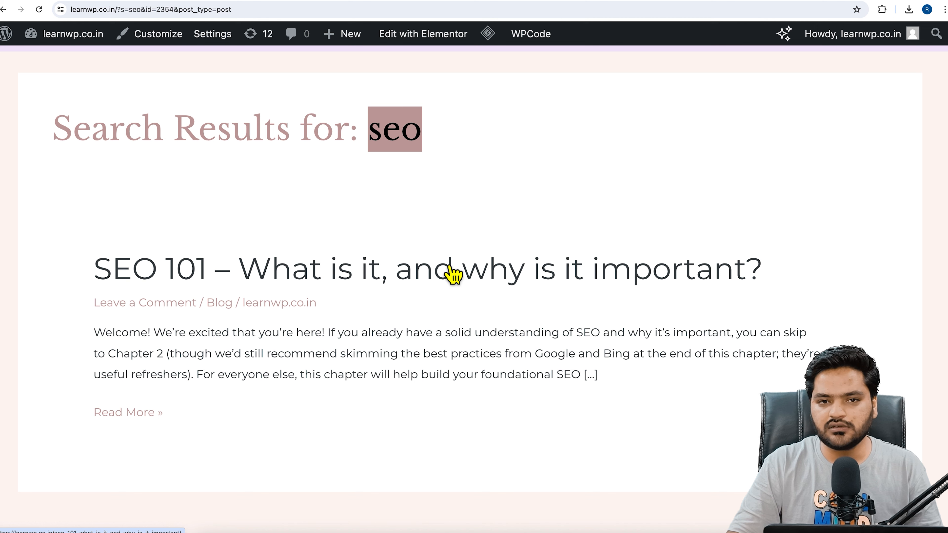
click(3, 10)
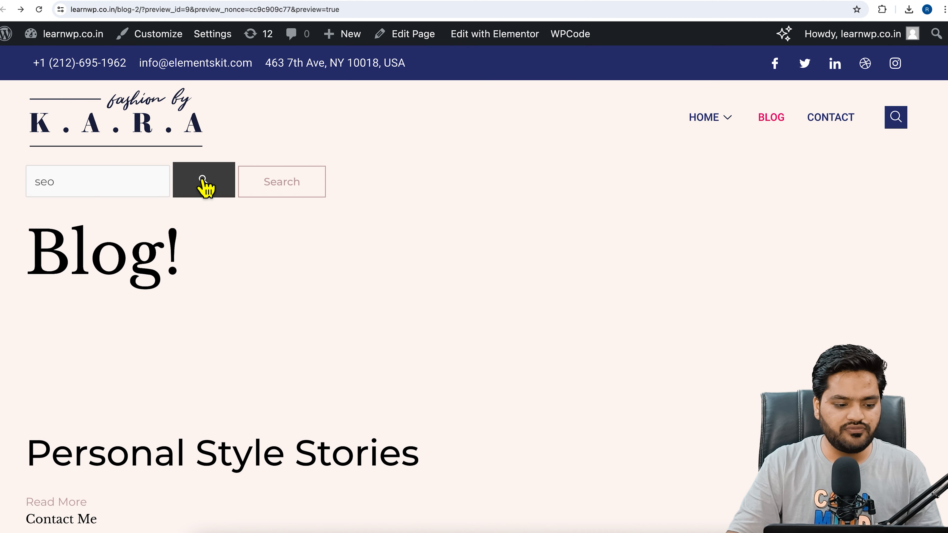
Step: Test the search form with the term "fashion", review the matching posts, and go back to the Blog page preview
scroll(130, 205, down, 10)
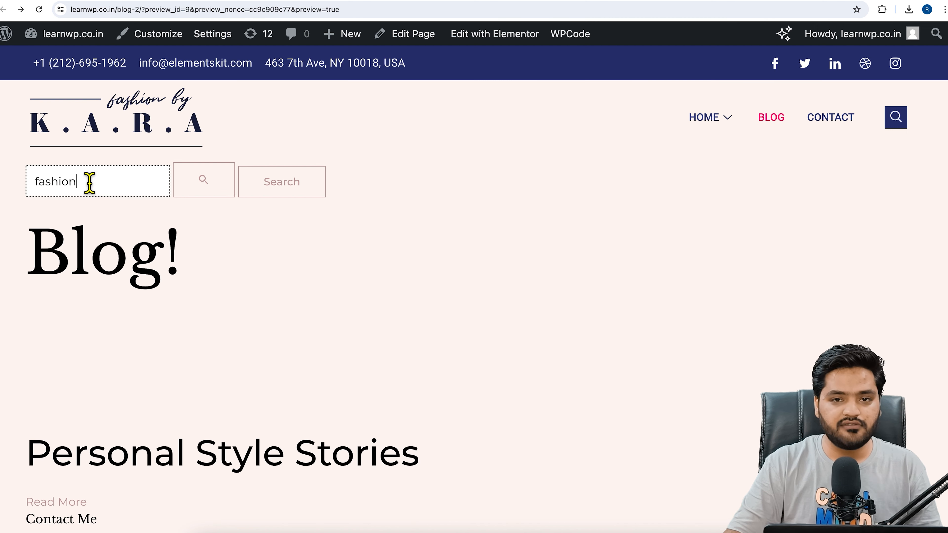
click(91, 182)
click(230, 189)
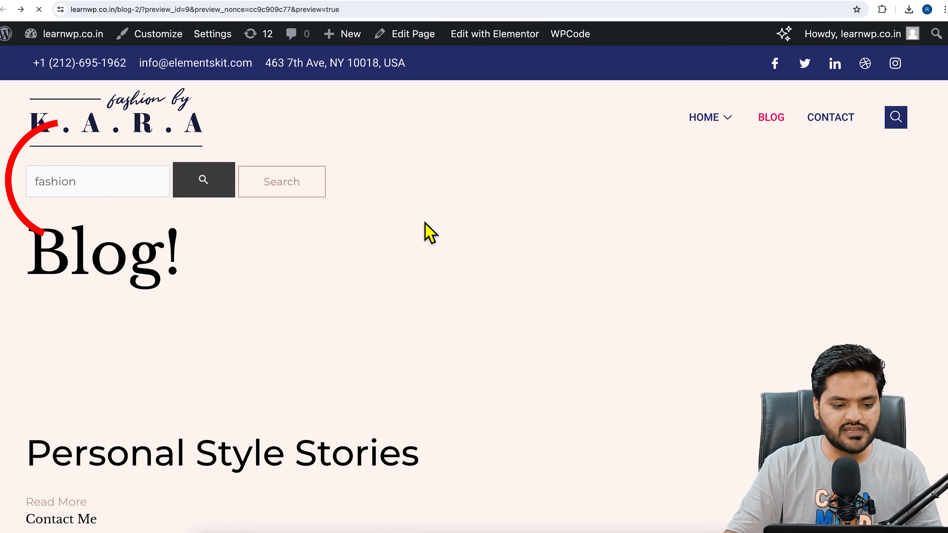
scroll(235, 340, down, 10)
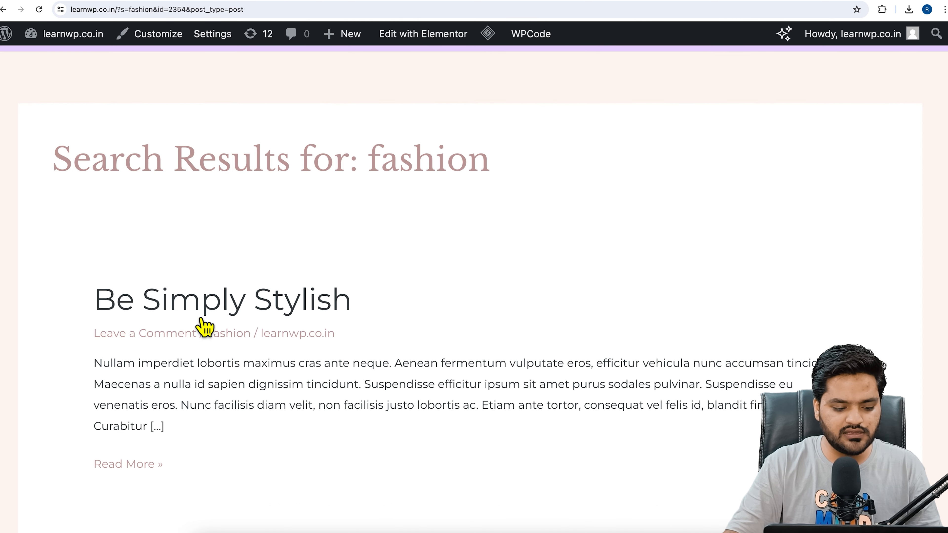
scroll(142, 127, up, 8)
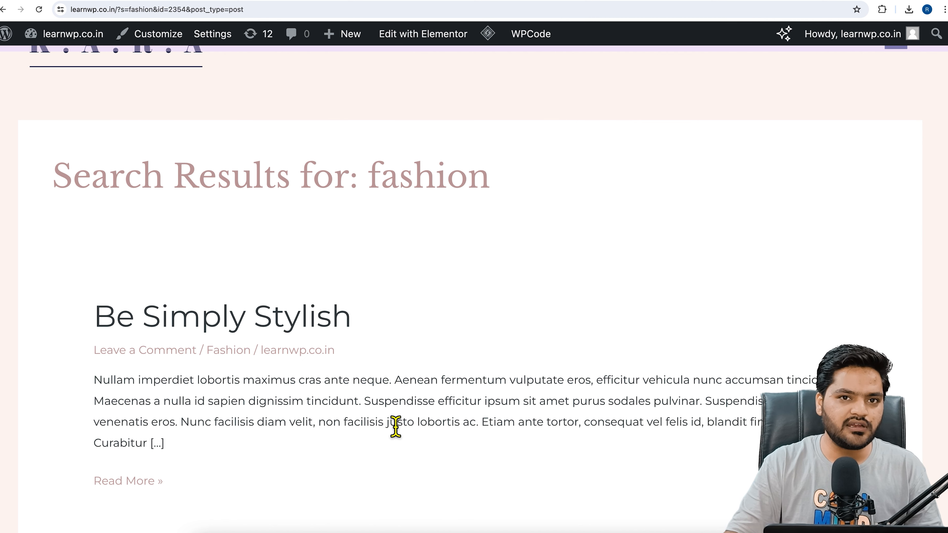
scroll(396, 427, up, 3)
key(alt+Left)
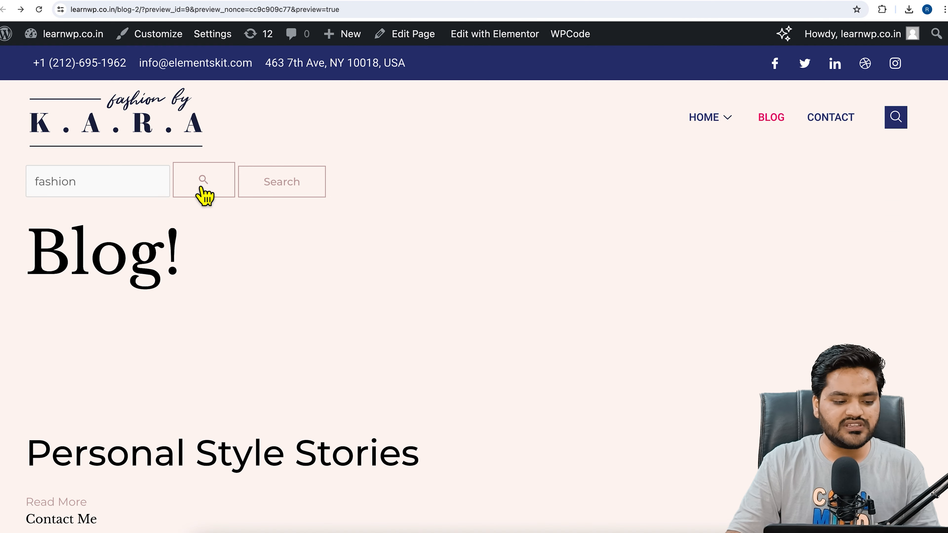